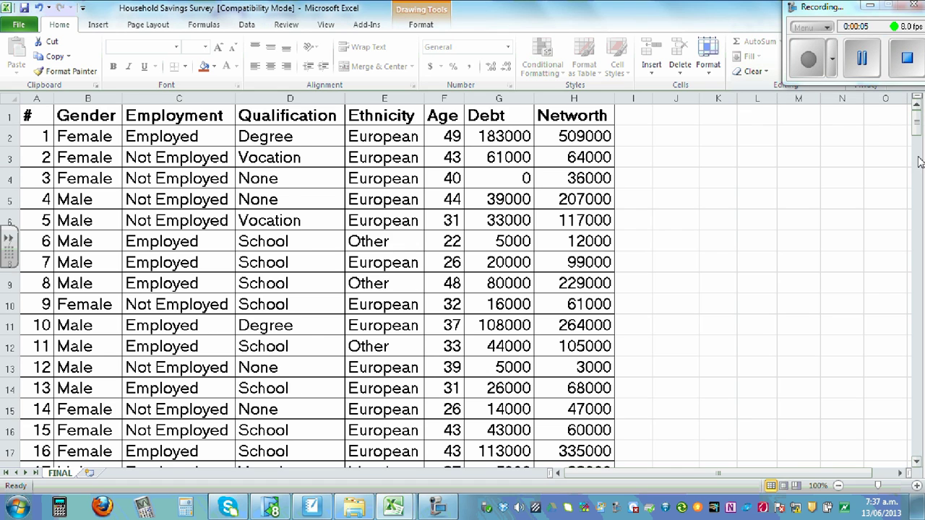
Select the Gender column B1:B301 on the FINAL sheet, header through the last respondent
mouse_move(918, 126)
left_mouse_down()
mouse_move(914, 452)
mouse_move(912, 109)
left_mouse_up()
left_click(78, 116)
left_click_drag(78, 115, 102, 505)
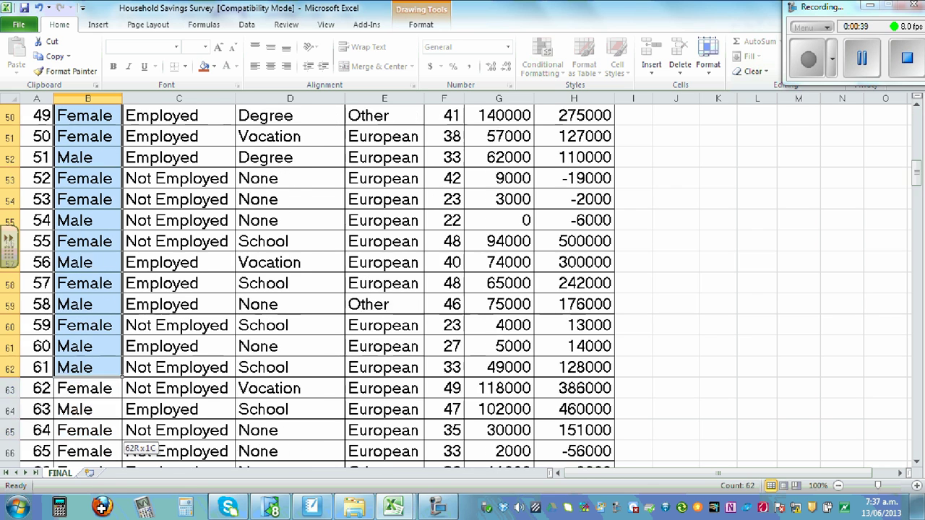
mouse_move(102, 506)
left_mouse_down()
mouse_move(104, 514)
mouse_move(102, 430)
left_mouse_up()
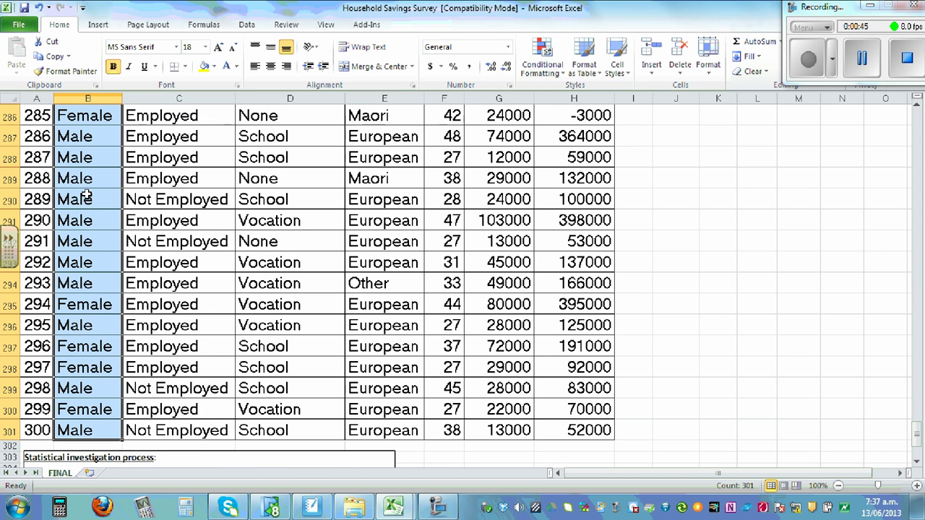
Copy the Gender column into a new Sheet1 at B2 and autofit column B
right_click(95, 157)
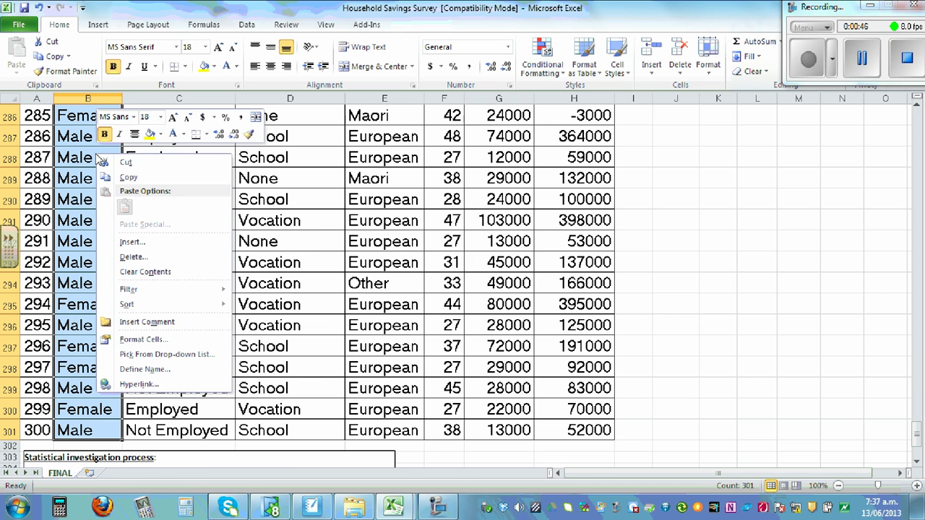
left_click(129, 178)
left_click(89, 473)
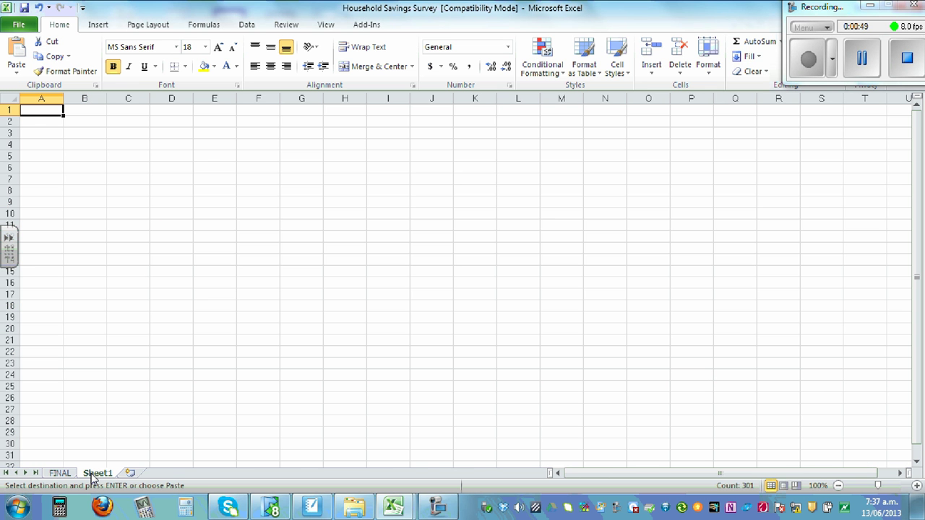
left_click(83, 120)
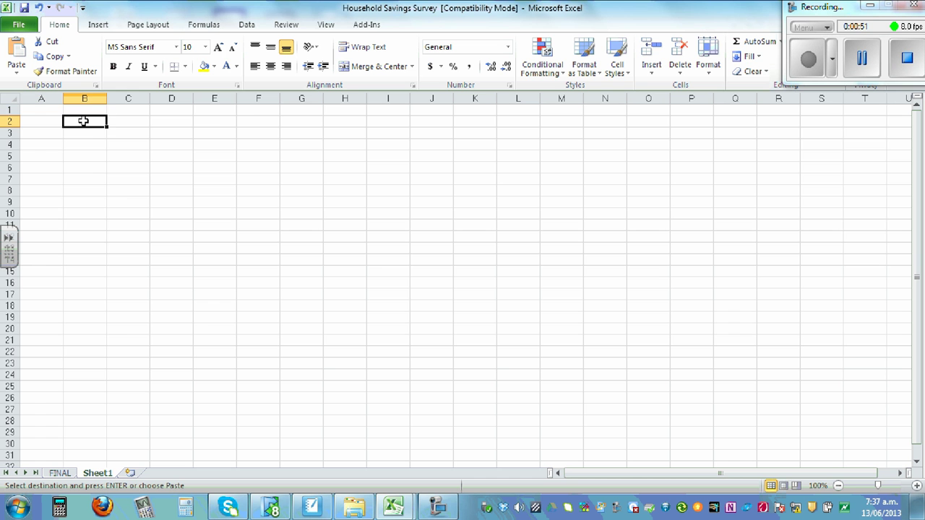
right_click(83, 121)
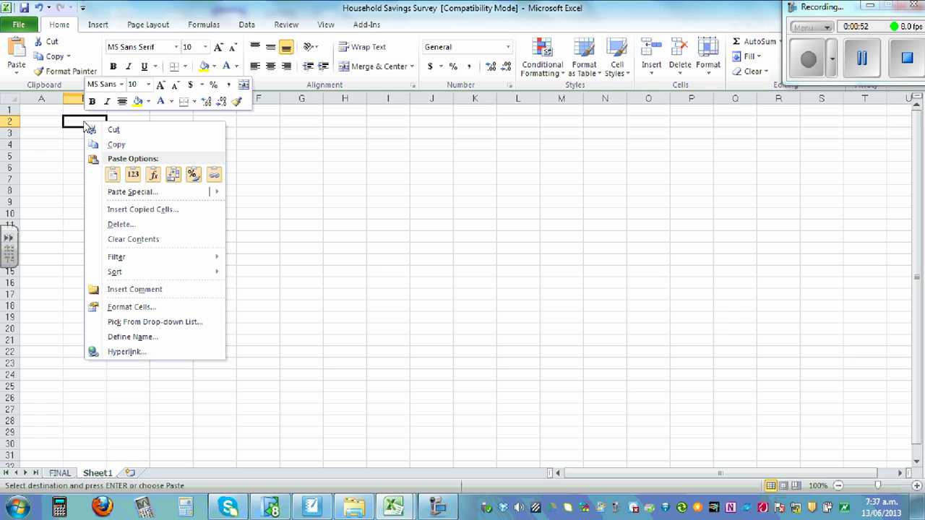
left_click(94, 176)
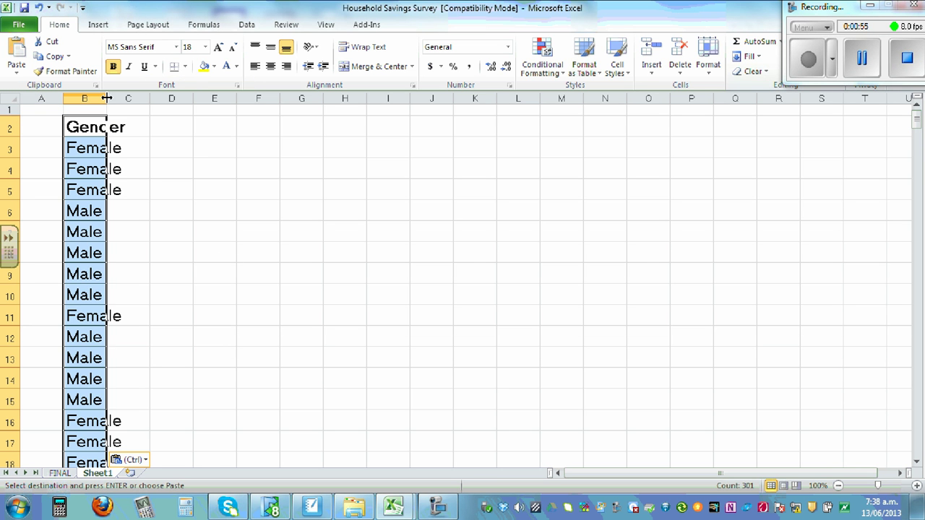
double_click(107, 98)
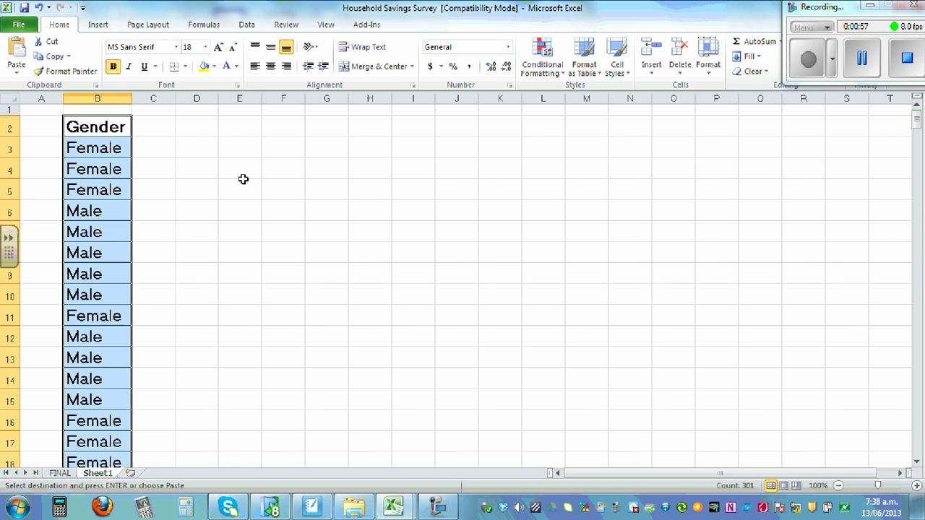
Copy Networth H1:H301 from FINAL into Sheet1 at C2 and autofit column C
left_click(60, 473)
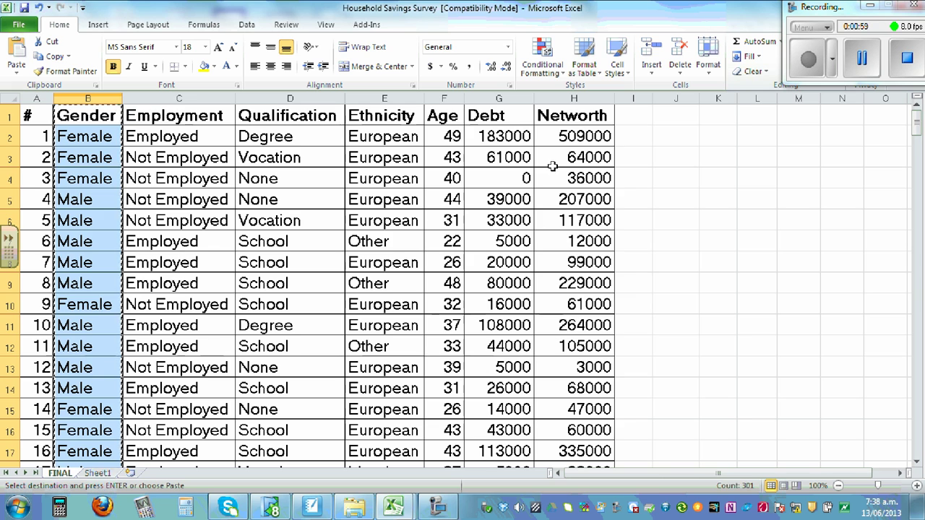
left_click_drag(572, 115, 589, 514)
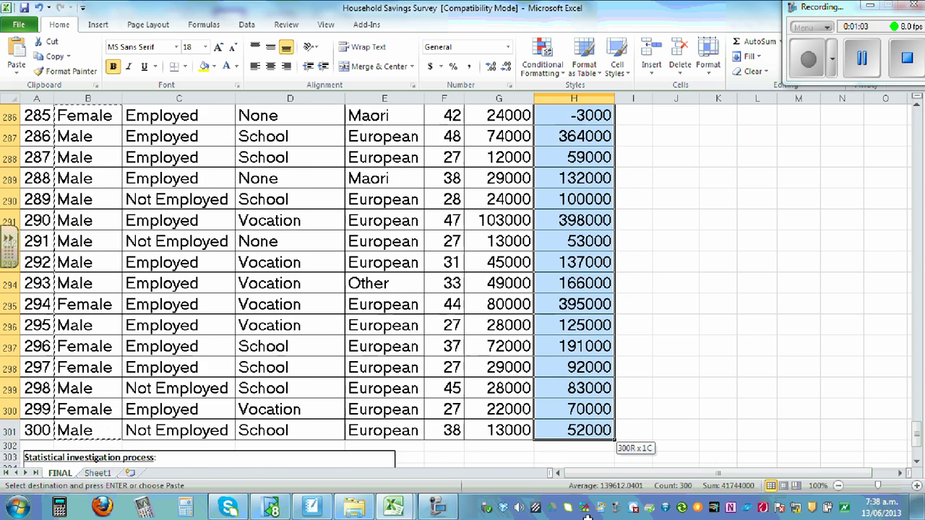
left_click_drag(589, 515, 598, 430)
right_click(578, 214)
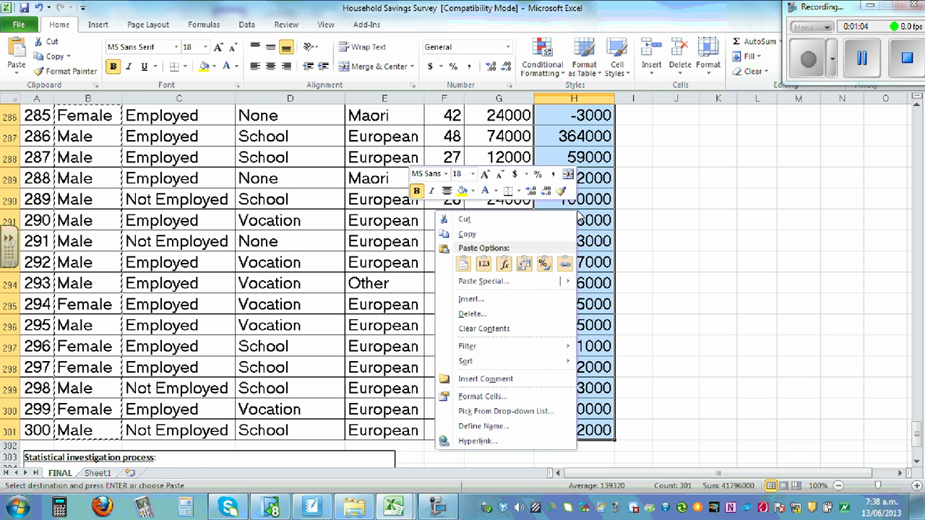
left_click(467, 234)
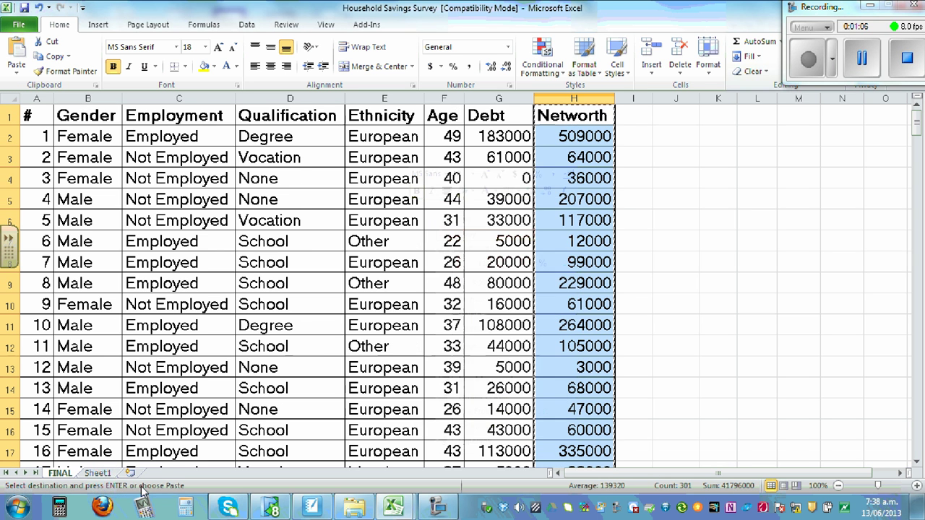
left_click(98, 474)
left_click(144, 127)
right_click(152, 130)
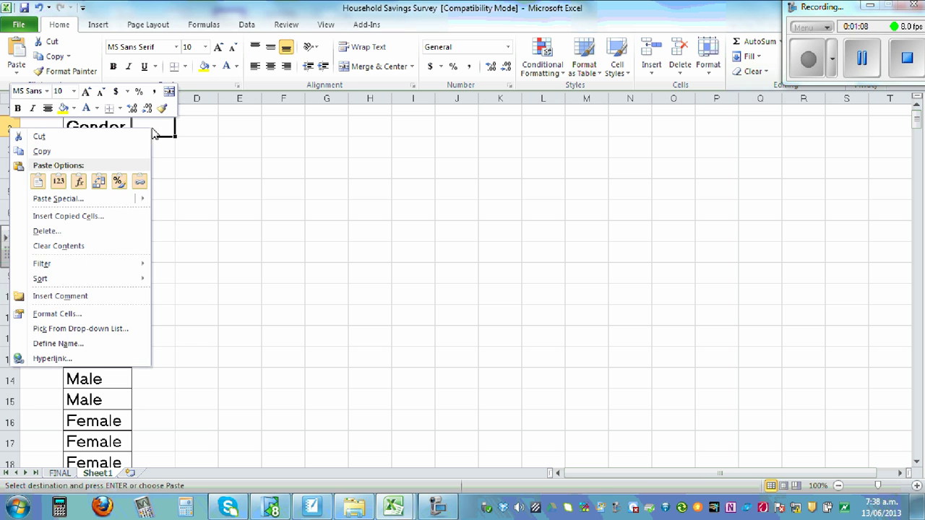
left_click(38, 181)
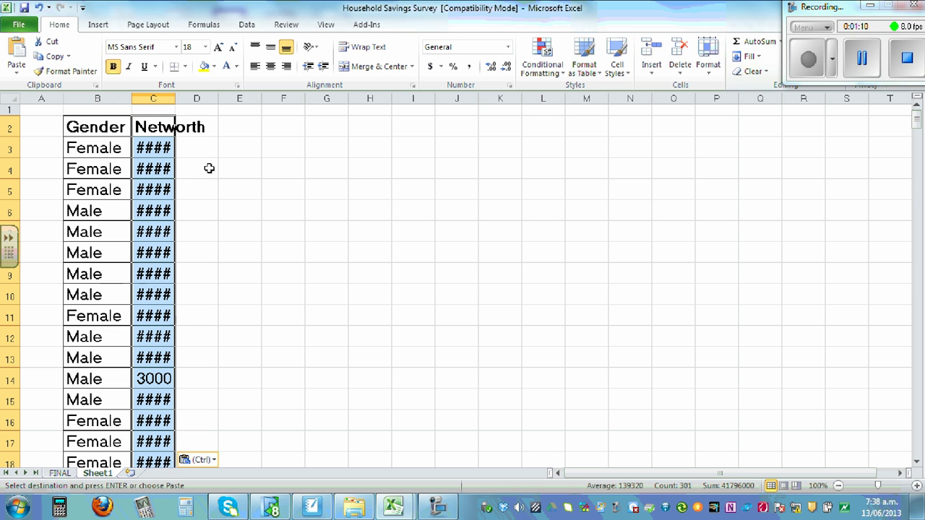
left_click(175, 98)
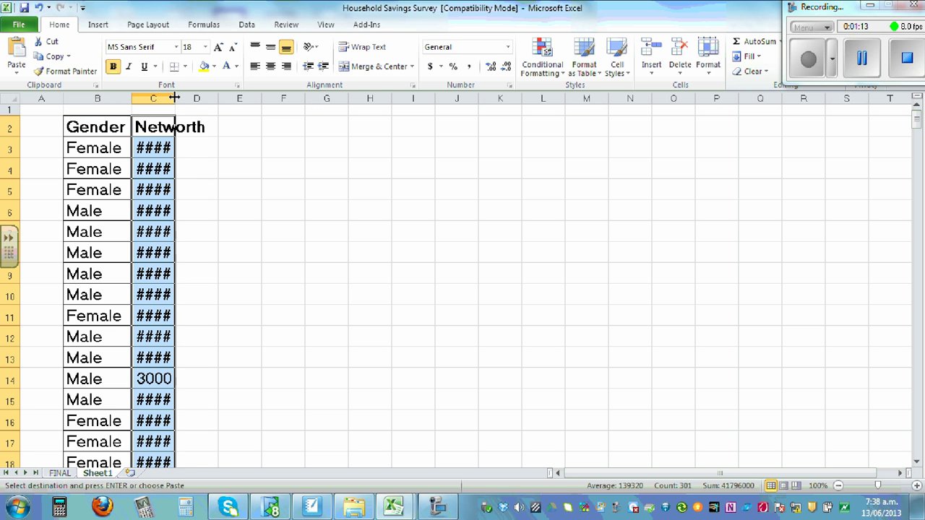
double_click(175, 98)
left_click(355, 143)
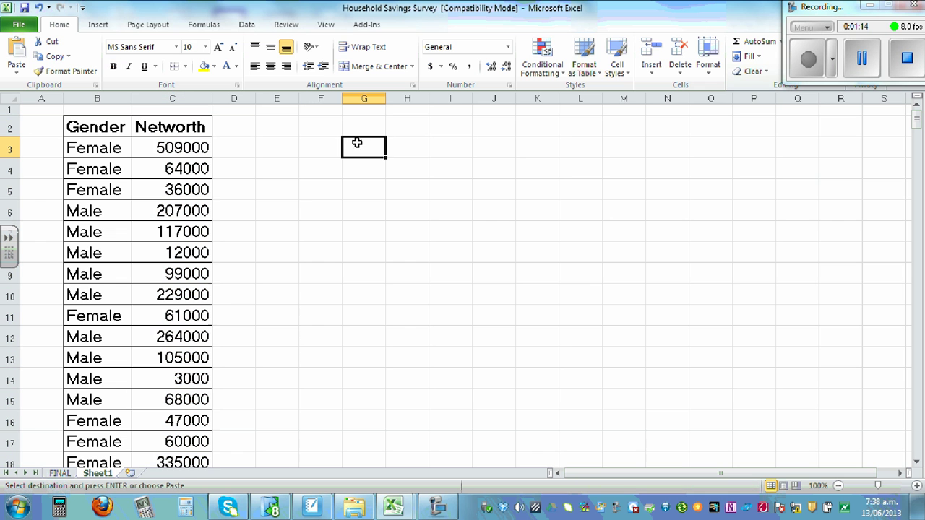
Enter the header Sr# in A2 and the numbers 1, 2, 3 in A3:A5
left_click(52, 129)
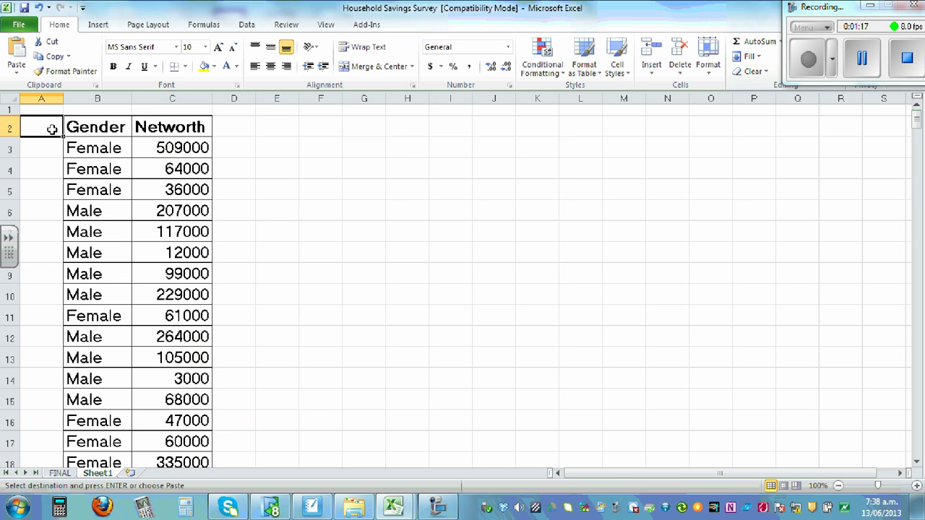
type("Sr#")
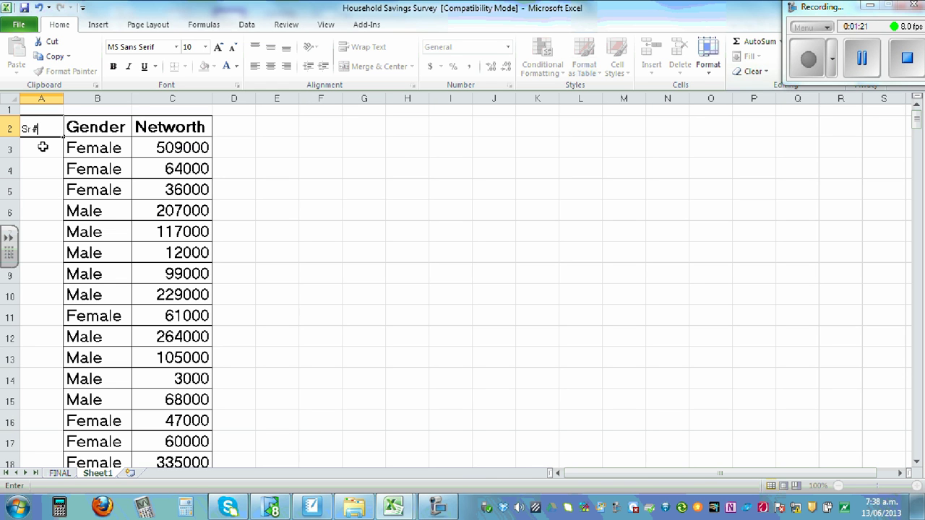
left_click(43, 147)
type("1")
key("Return")
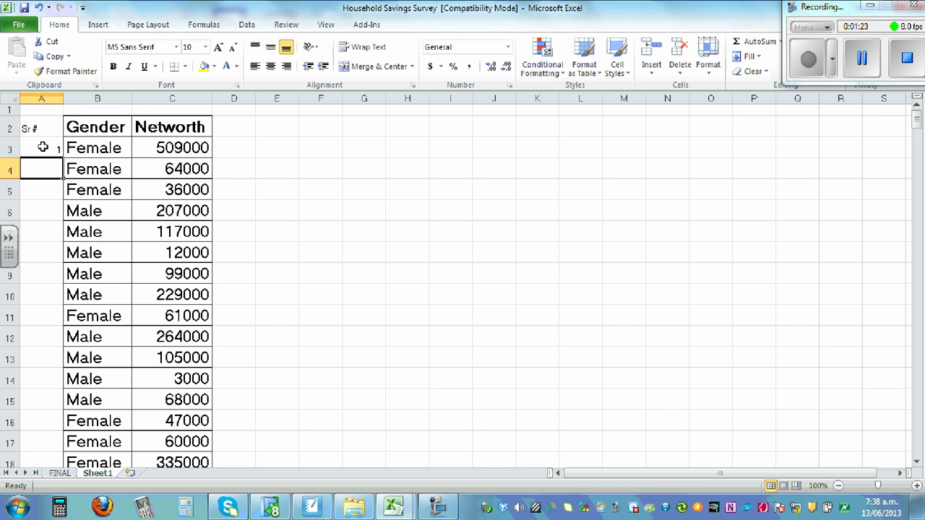
type("2")
key("Return")
type("3")
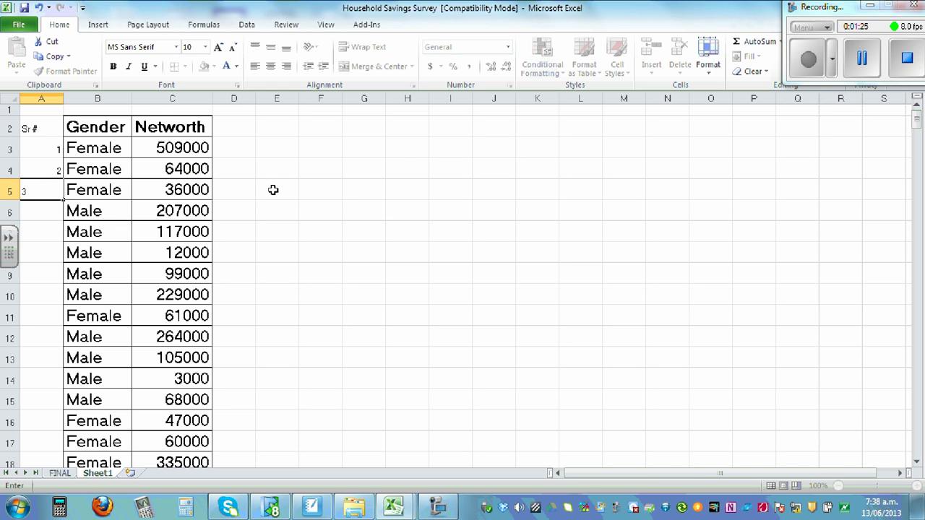
left_click(398, 182)
Auto-fill the serial numbers from A3:A5 down to 300 at the end of the list
left_click_drag(51, 149, 45, 189)
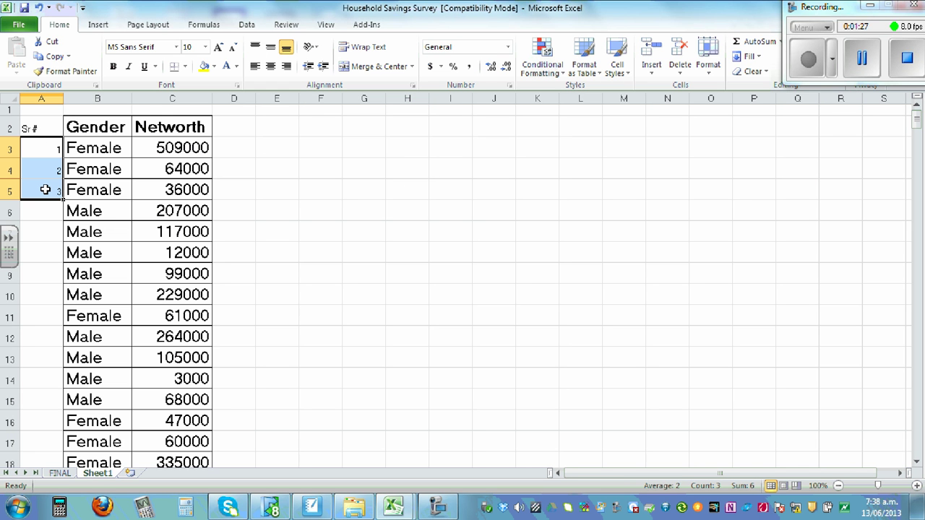
double_click(63, 197)
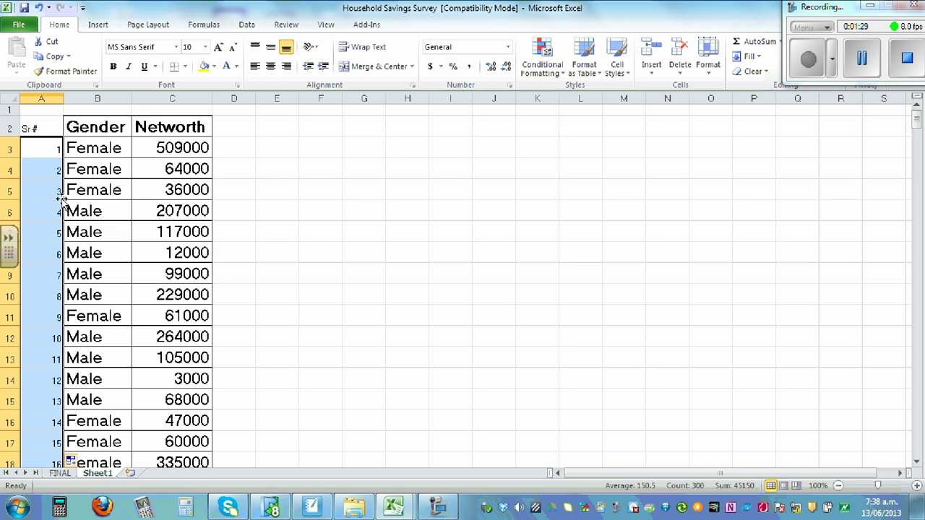
scroll(317, 230, "down", 6)
scroll(325, 228, "down", 4)
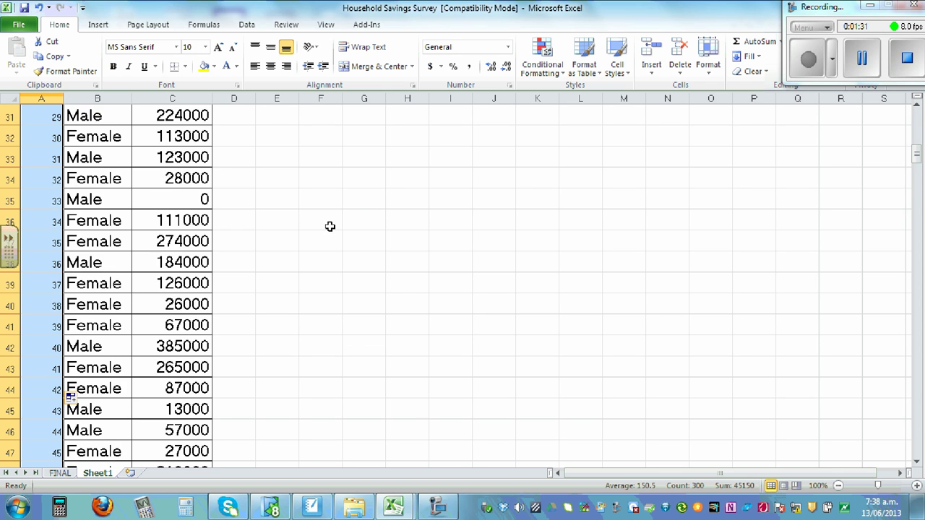
scroll(330, 224, "down", 3)
scroll(347, 222, "down", 1)
scroll(355, 221, "up", 5)
scroll(354, 222, "up", 9)
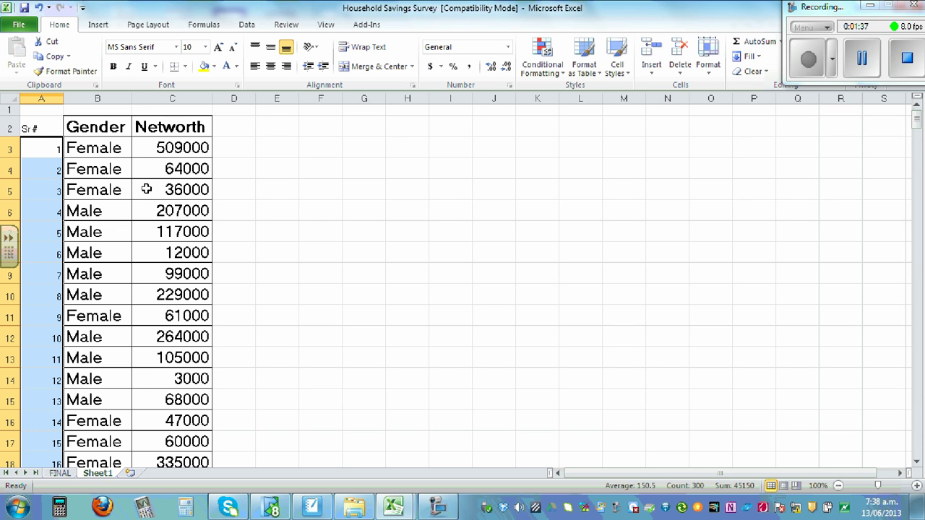
Sort the Gender and Networth rows A to Z by Gender, putting Female first
mouse_move(100, 128)
left_mouse_down()
mouse_move(167, 466)
mouse_move(161, 503)
left_mouse_up()
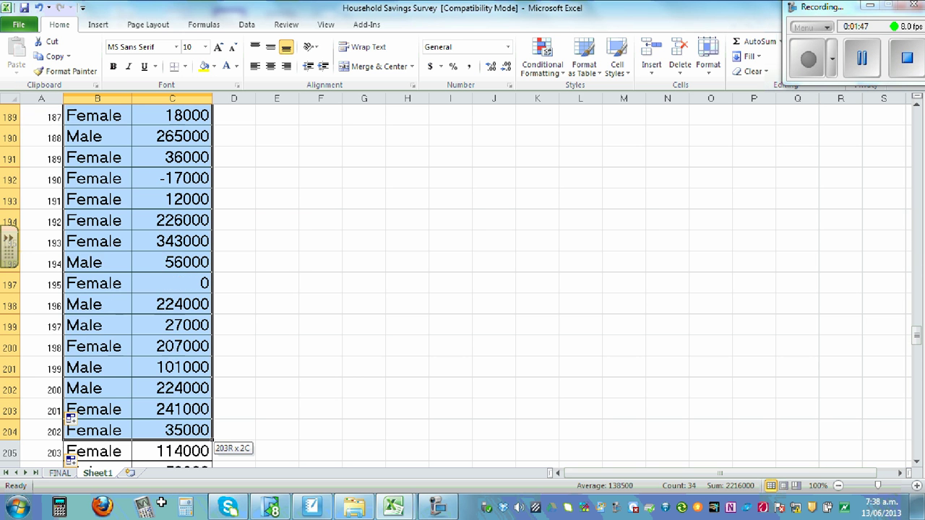
left_click_drag(161, 502, 167, 500)
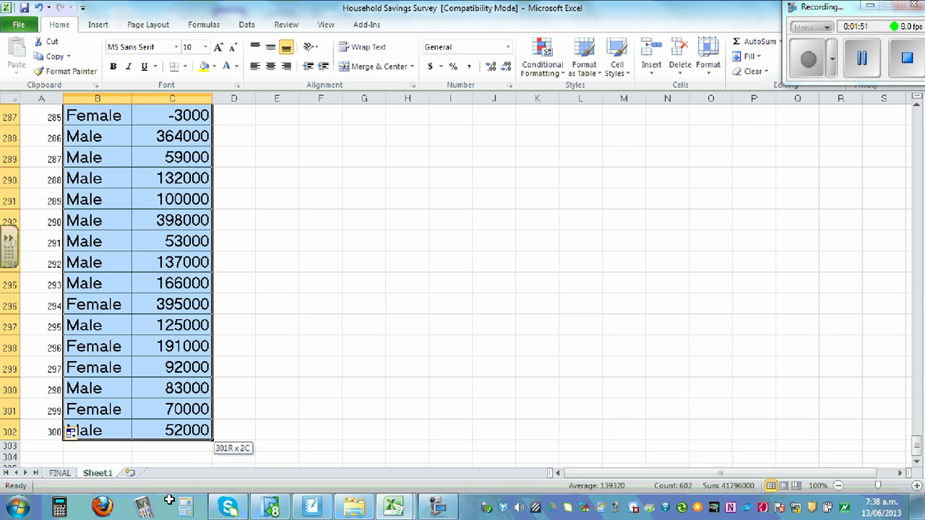
left_click_drag(168, 500, 70, 432)
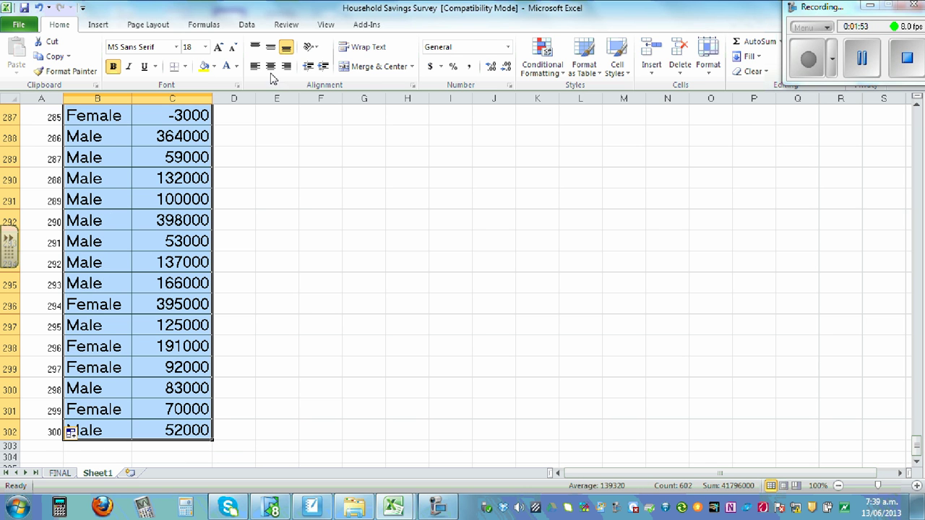
left_click(246, 26)
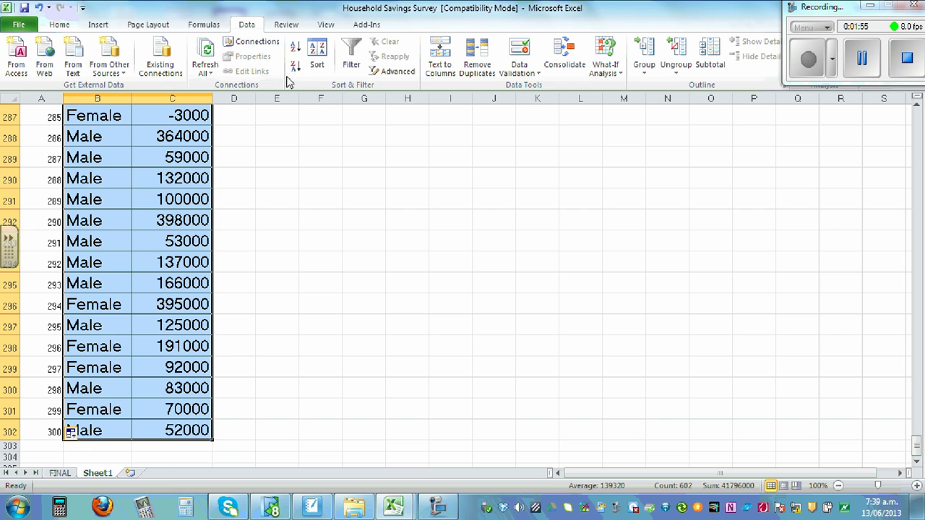
left_click(297, 48)
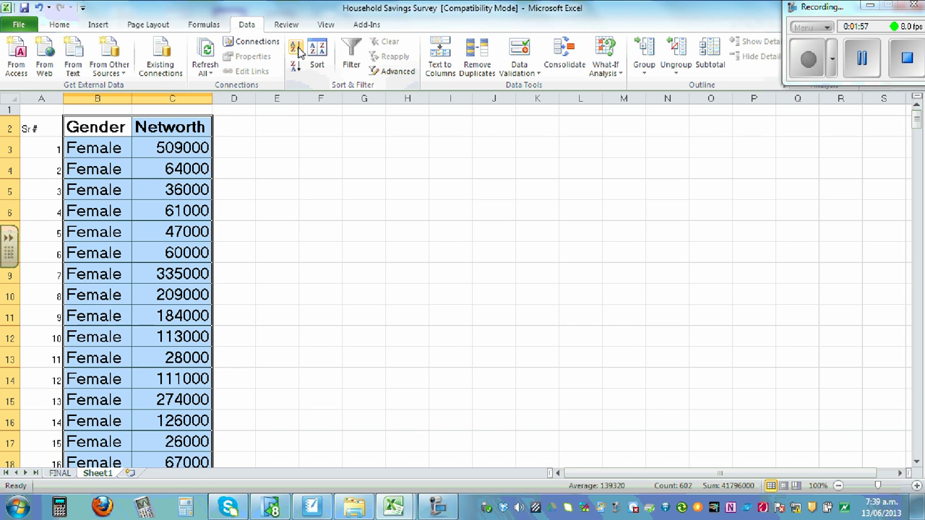
left_click(483, 205)
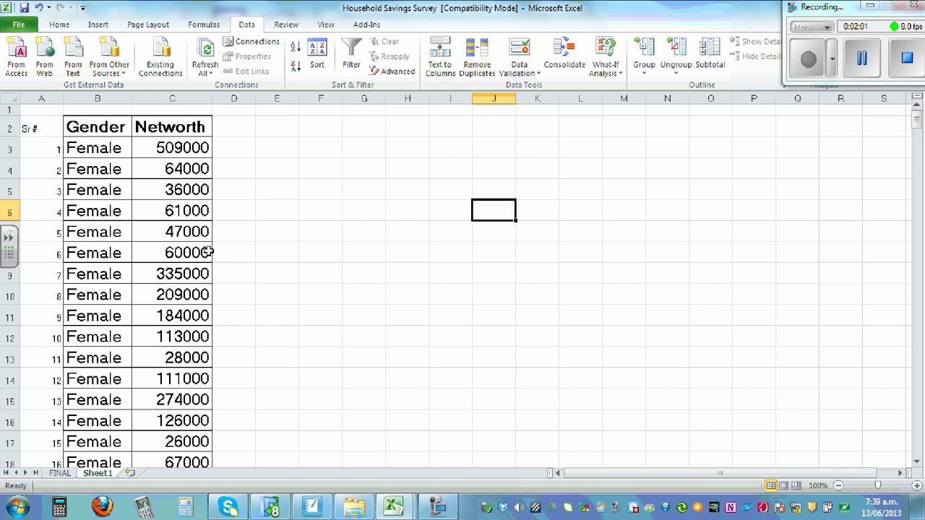
scroll(239, 237, "down", 2)
scroll(376, 229, "down", 3)
scroll(377, 230, "down", 3)
scroll(381, 227, "down", 4)
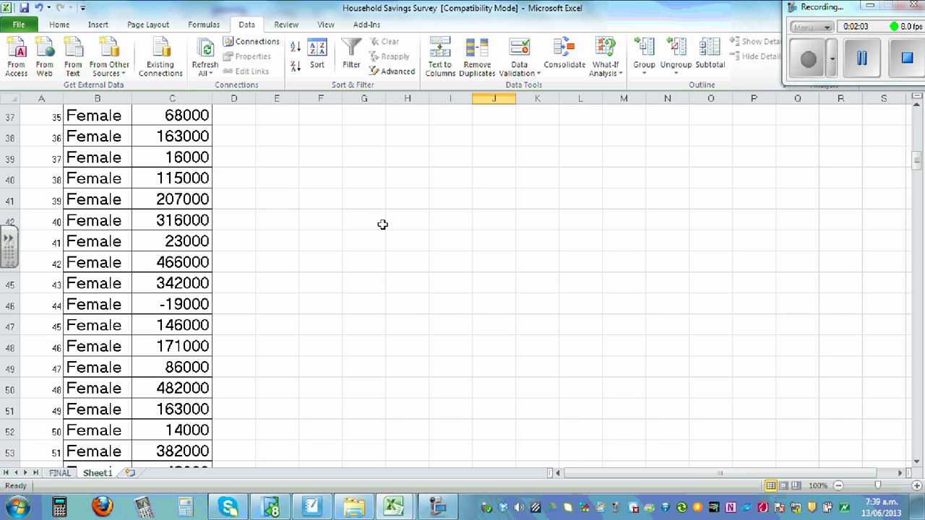
scroll(381, 227, "down", 4)
scroll(383, 223, "down", 5)
scroll(383, 223, "down", 1)
scroll(383, 224, "down", 7)
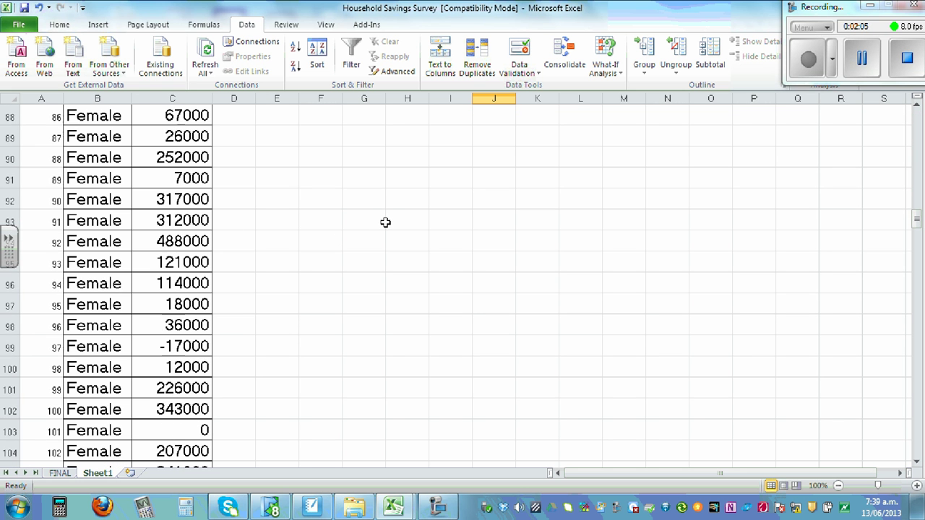
scroll(384, 223, "down", 4)
scroll(391, 219, "down", 4)
scroll(391, 219, "down", 4)
scroll(392, 220, "down", 4)
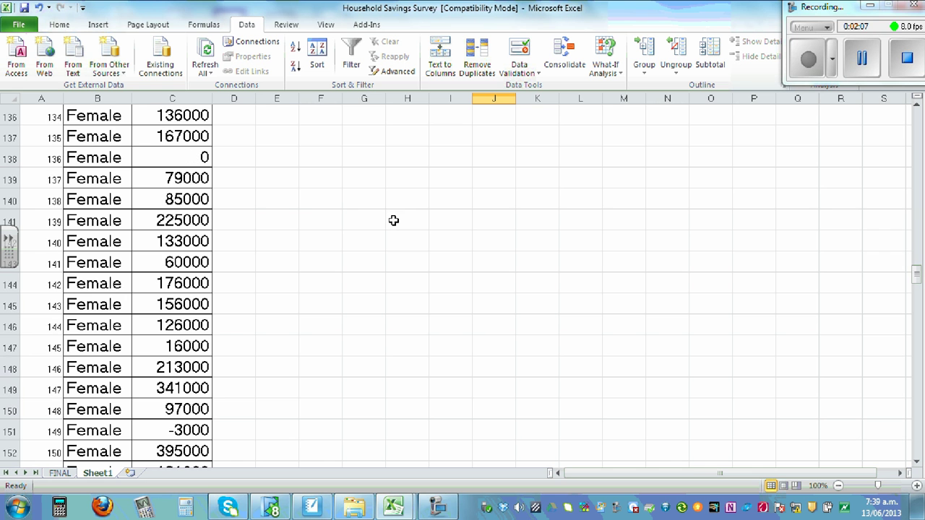
scroll(393, 220, "down", 3)
scroll(394, 221, "down", 1)
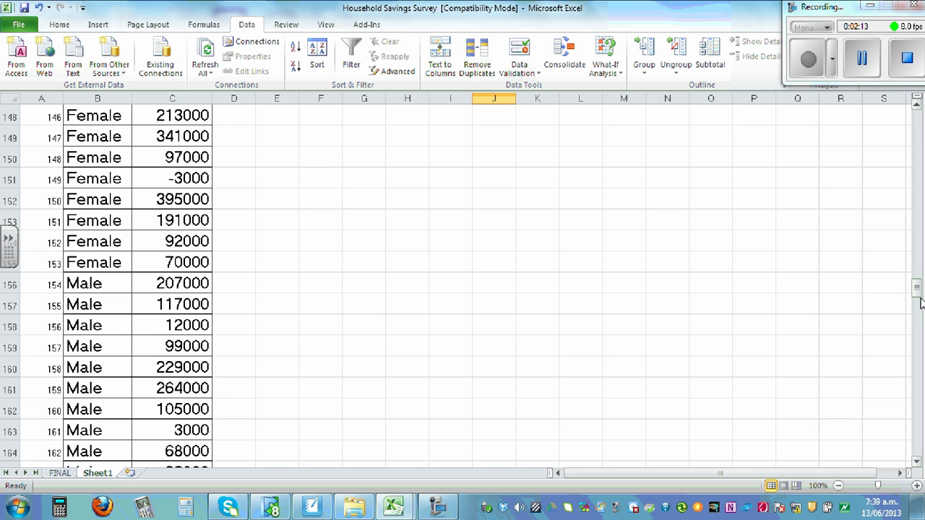
left_click_drag(916, 287, 918, 115)
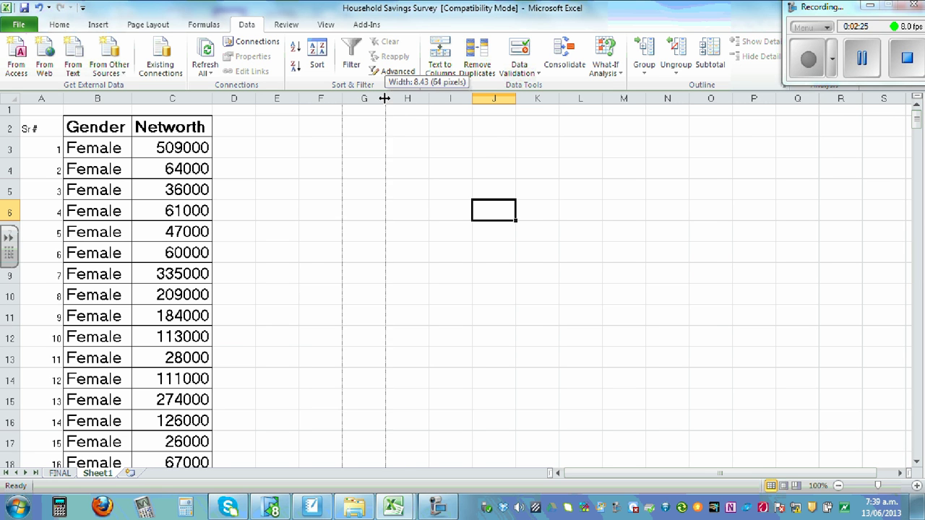
Widen columns G and E and give the first label cell in column E font size 24
left_click_drag(385, 101, 412, 102)
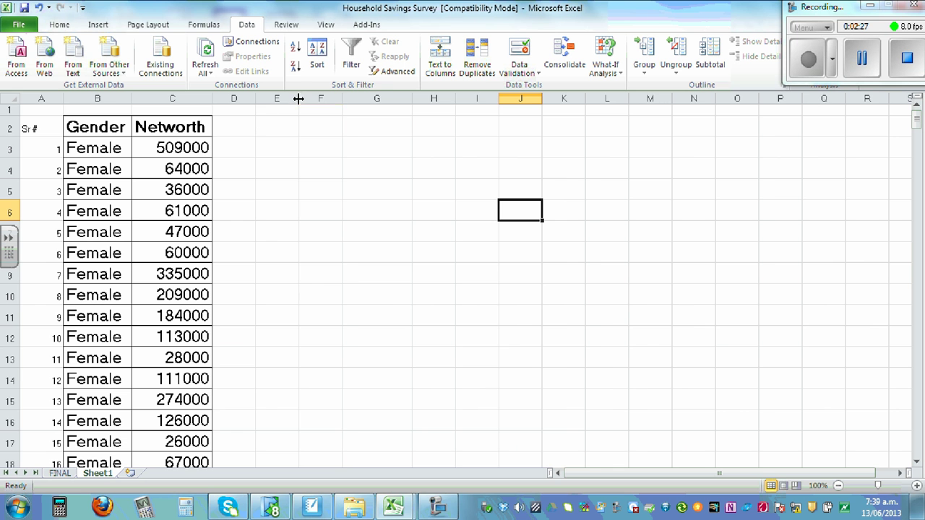
left_click_drag(299, 98, 346, 97)
left_click(297, 229)
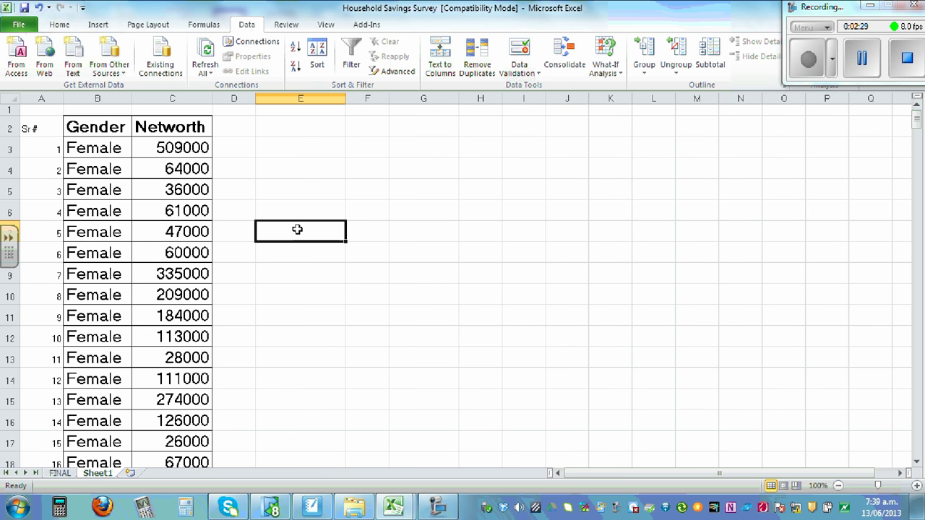
type("Min")
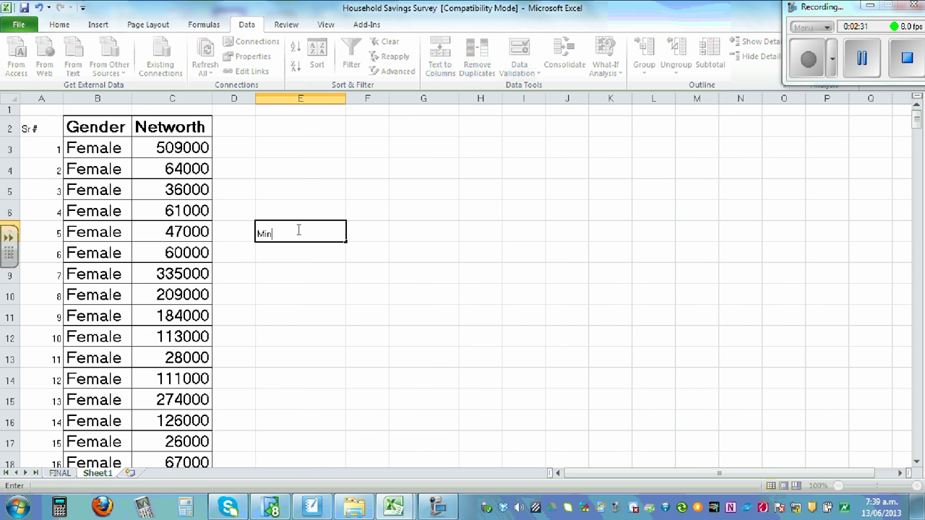
key("BackSpace")
left_click(52, 26)
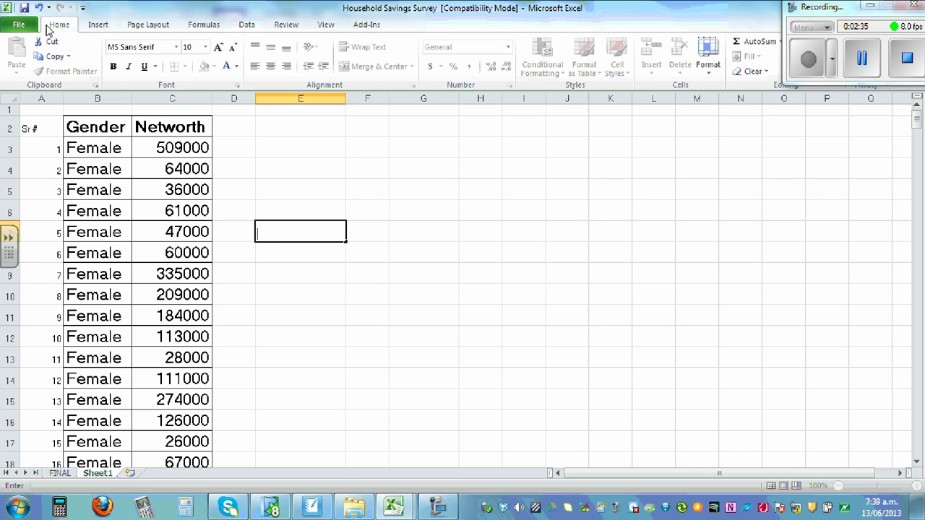
left_click(206, 47)
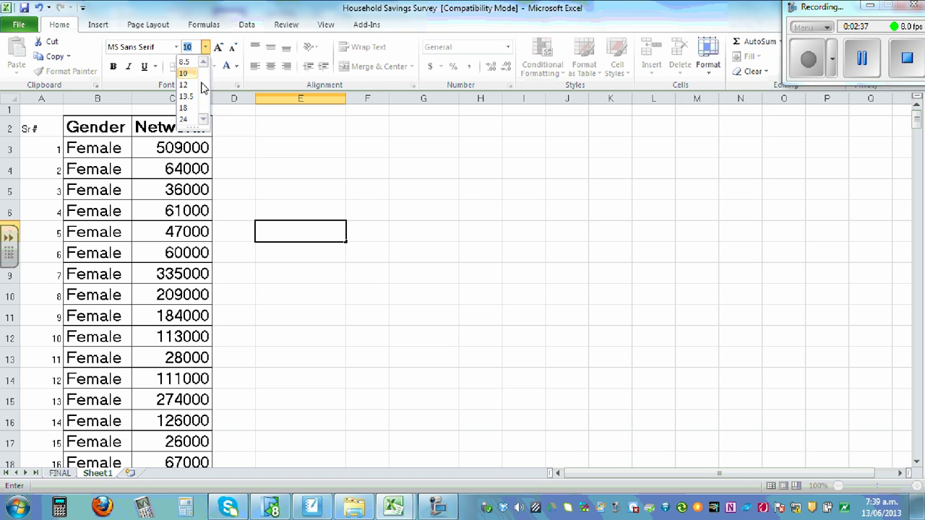
left_click(185, 121)
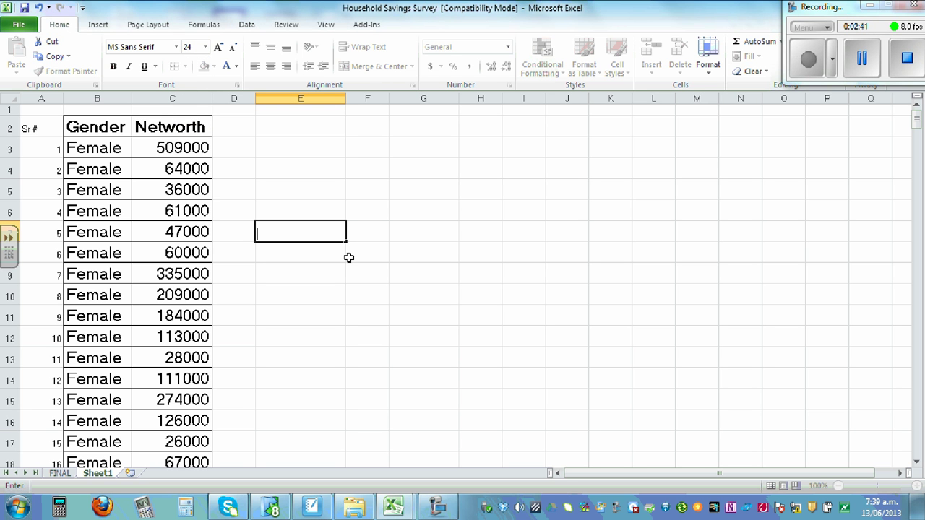
Enter the labels Min, LQ, Med, UQ and Max down column E
type("Min")
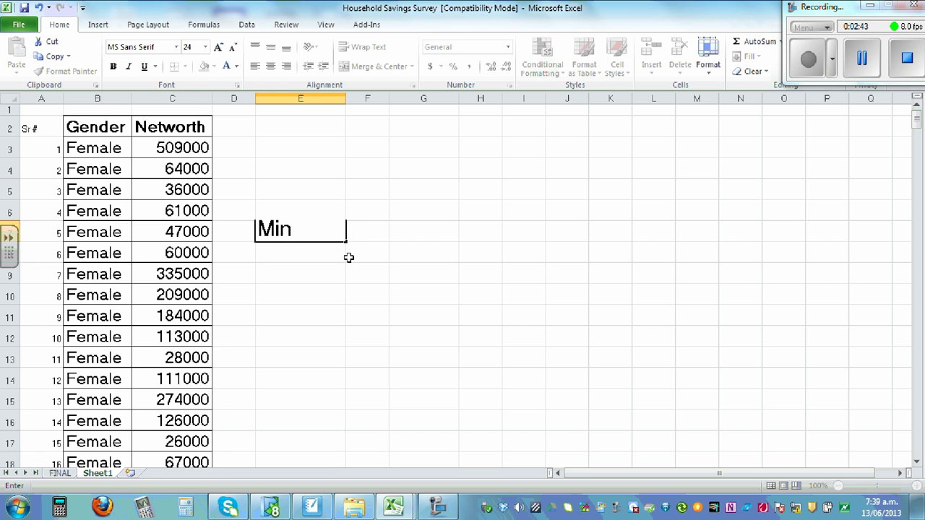
key("Return")
type("LQ")
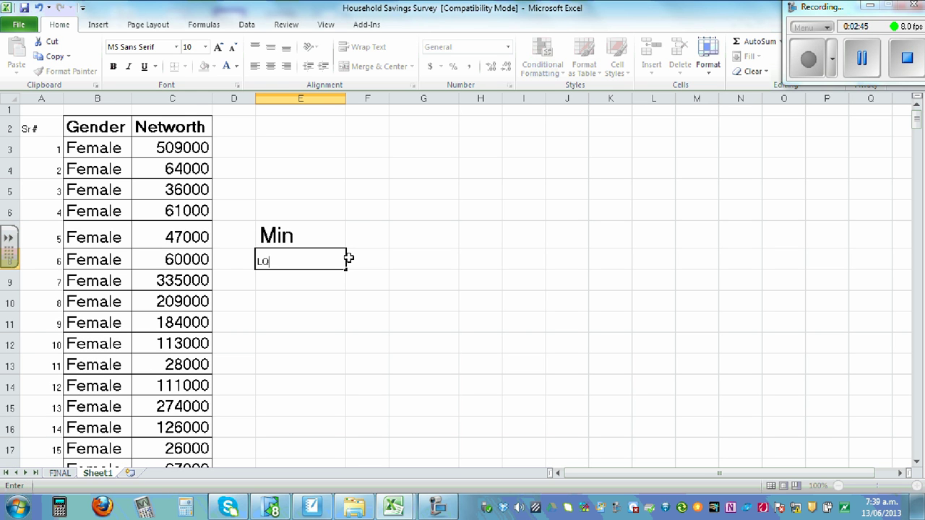
key("Return")
type("Med")
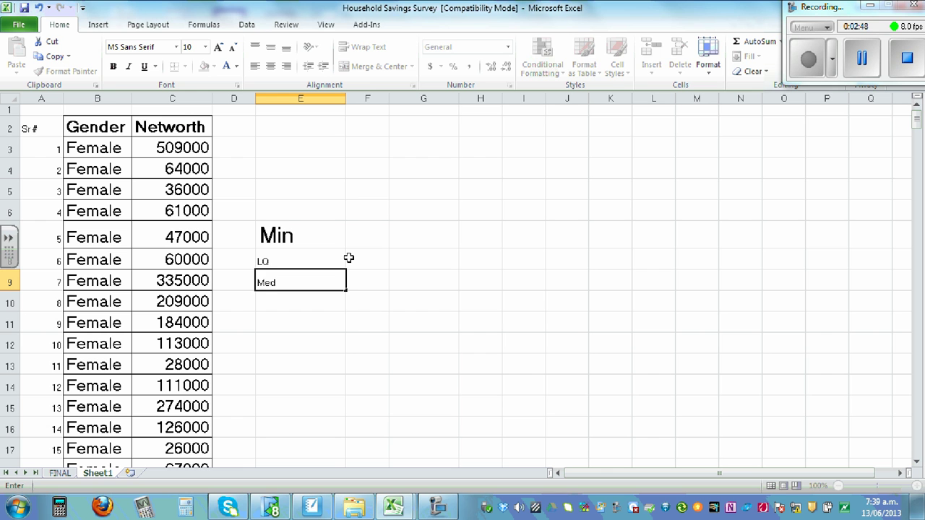
key("Return")
type("UQ")
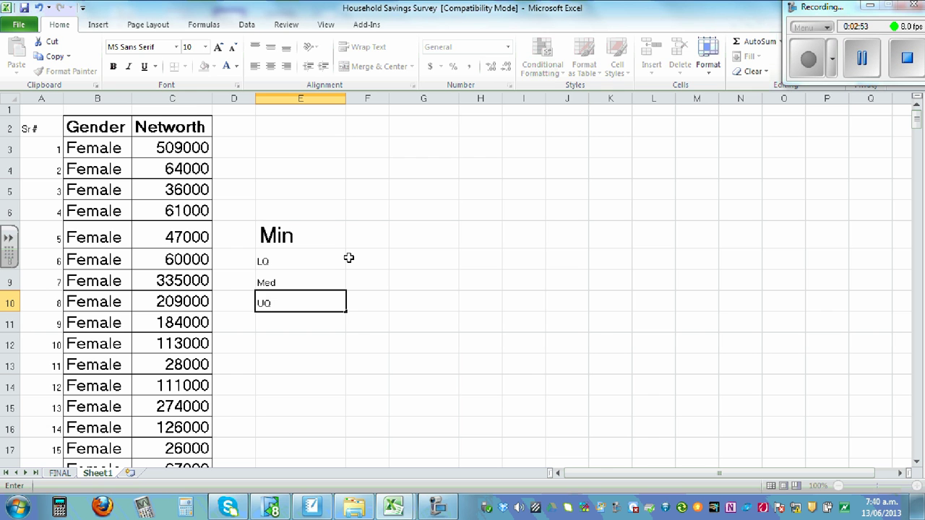
key("Return")
type("Max")
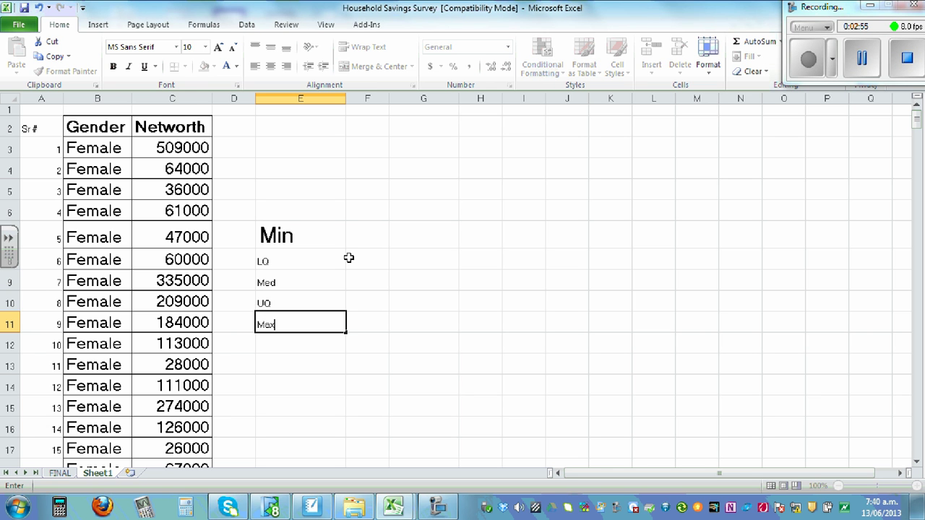
left_click(377, 266)
Set the five summary labels to font size 24 and widen column F
left_click_drag(268, 233, 299, 324)
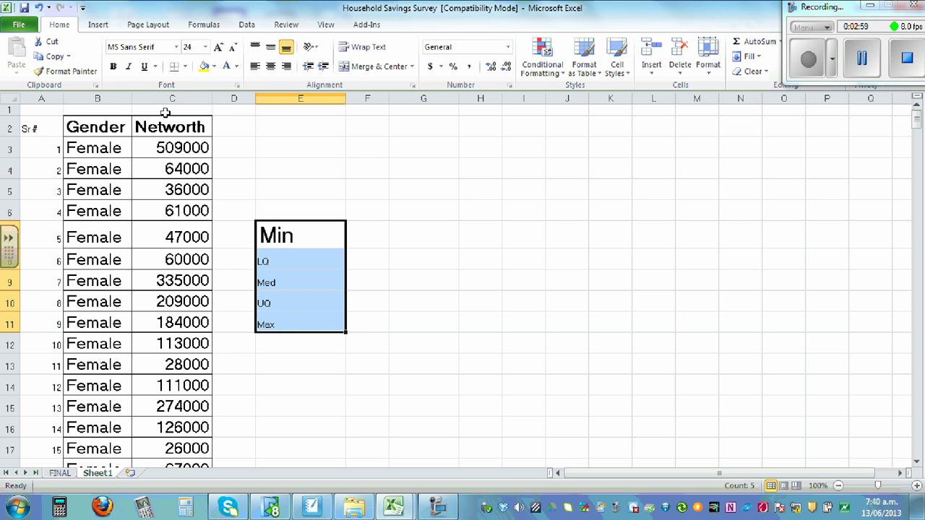
left_click(206, 48)
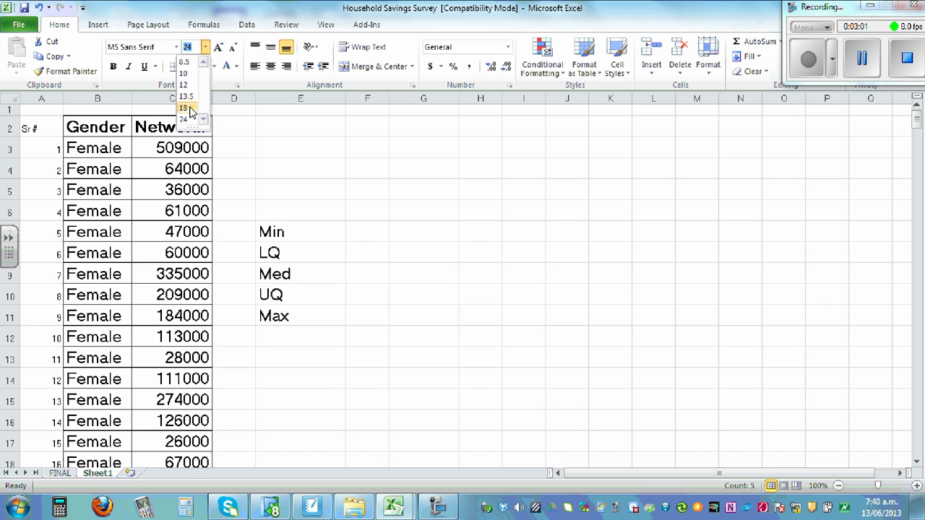
left_click(190, 123)
left_click(452, 224)
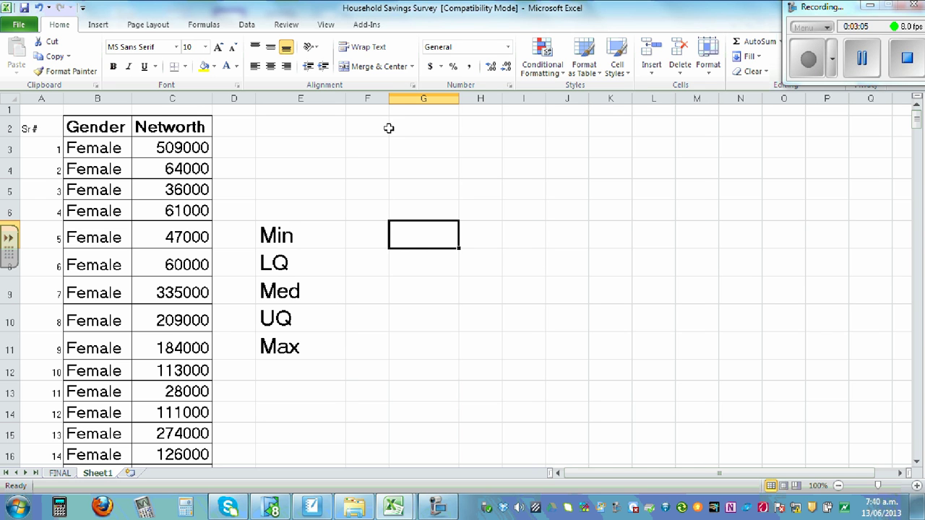
left_click_drag(388, 98, 417, 98)
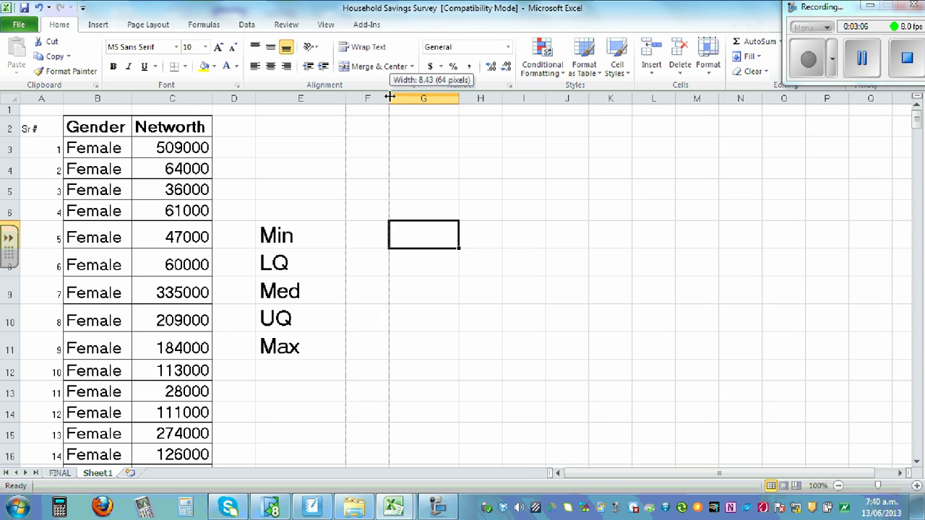
Enter the headings Female and Male in F7:G7, widening column G
left_click(376, 224)
left_click_drag(487, 99, 509, 98)
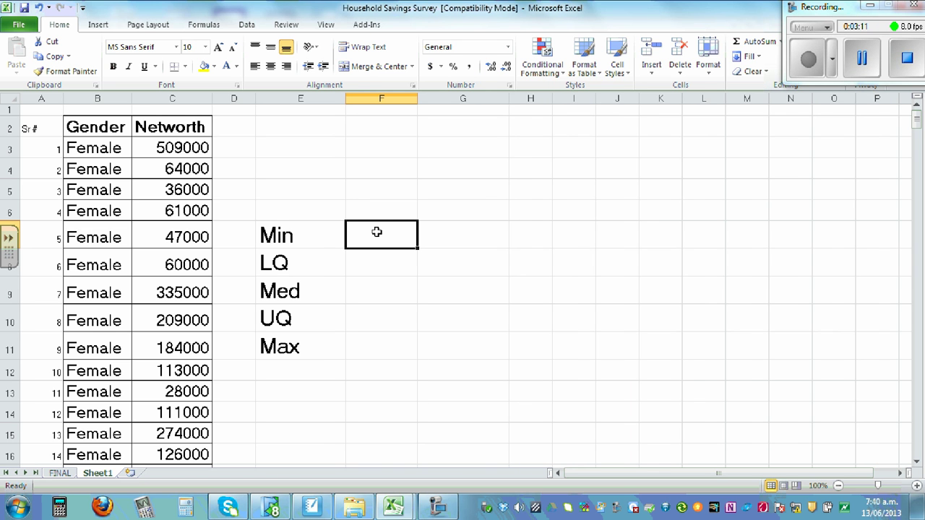
type("=")
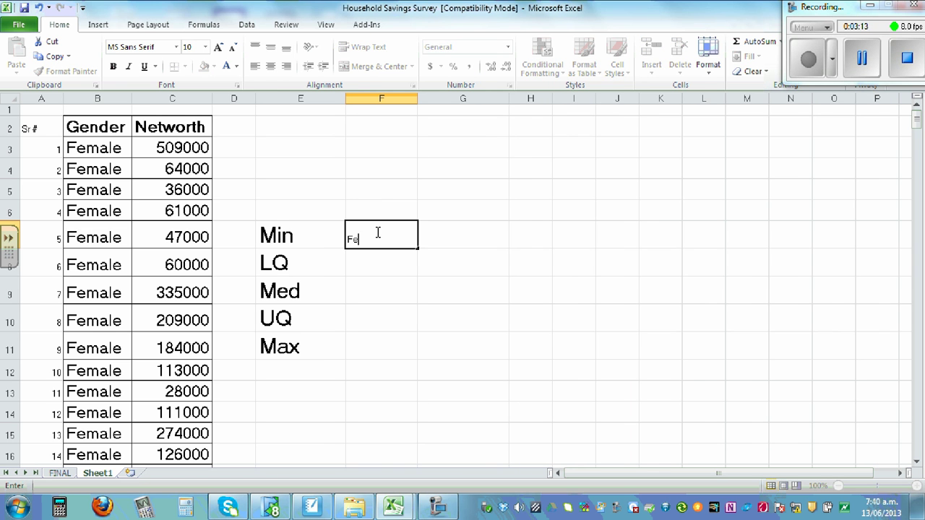
key("Tab")
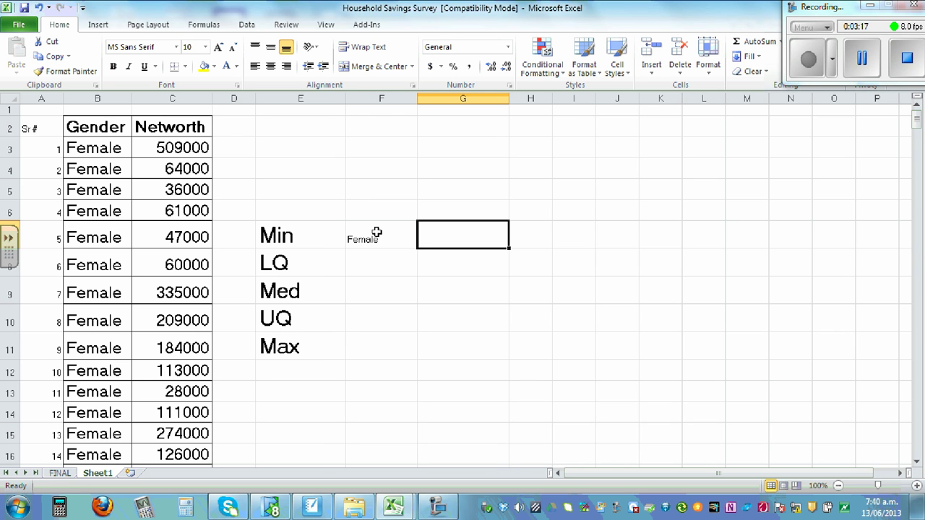
type("Male")
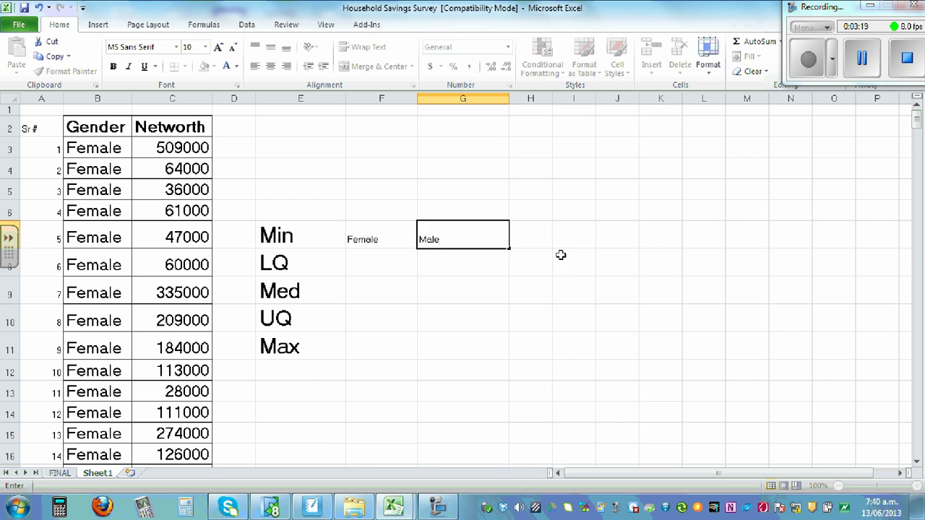
left_click(562, 256)
Make the Female and Male headings 24 pt and autofit column F
left_click_drag(357, 238, 451, 240)
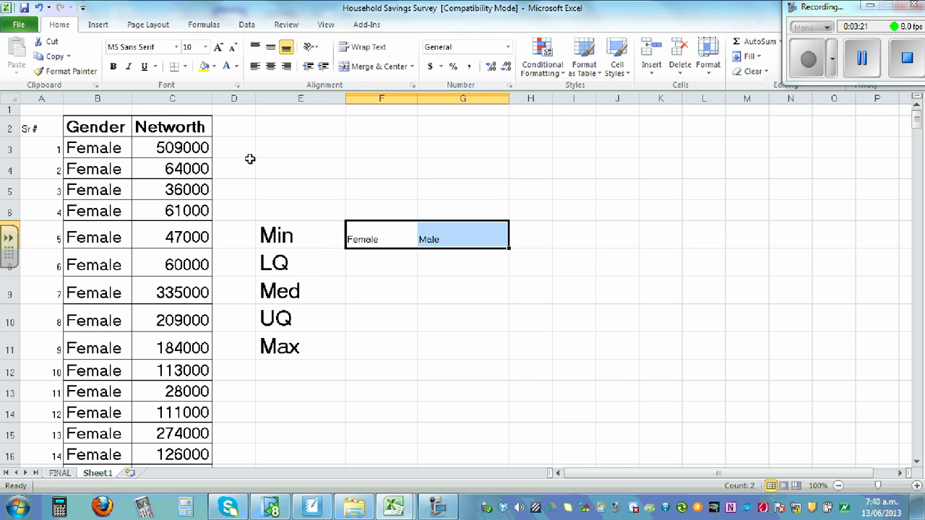
left_click(206, 47)
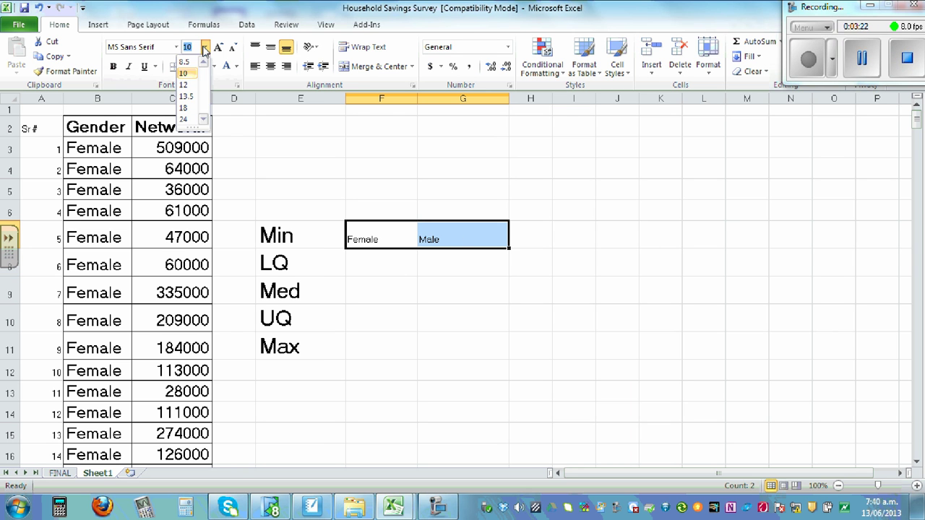
left_click(184, 119)
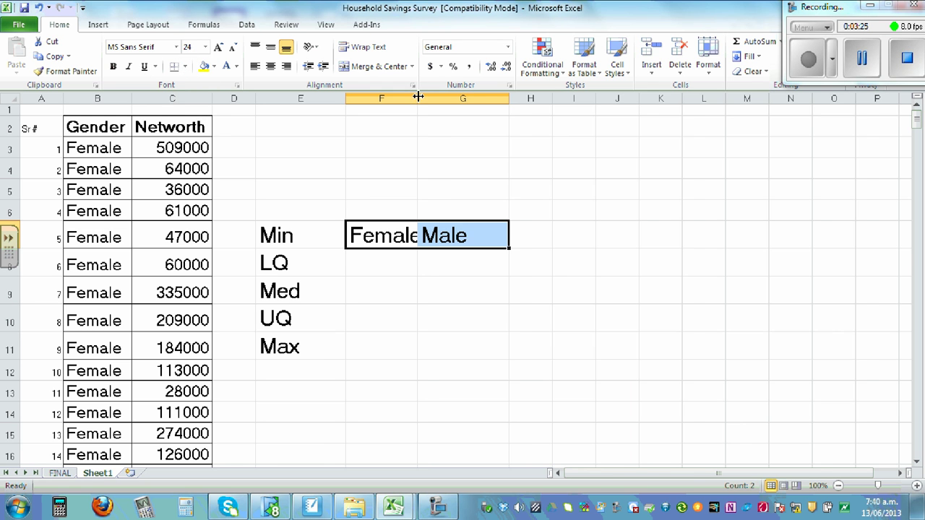
double_click(417, 94)
left_click(816, 244)
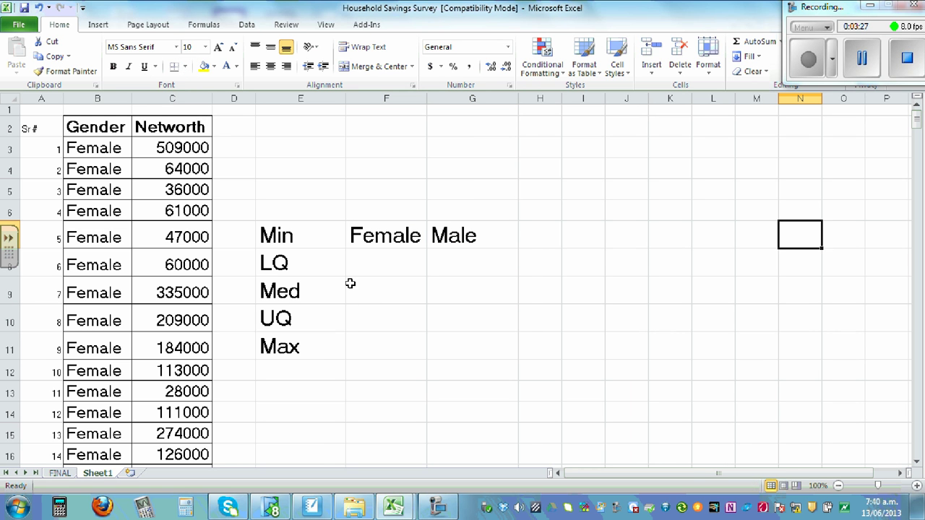
Move the Female and Male headings from F7:G7 up into F6:G6
left_click_drag(373, 236, 494, 235)
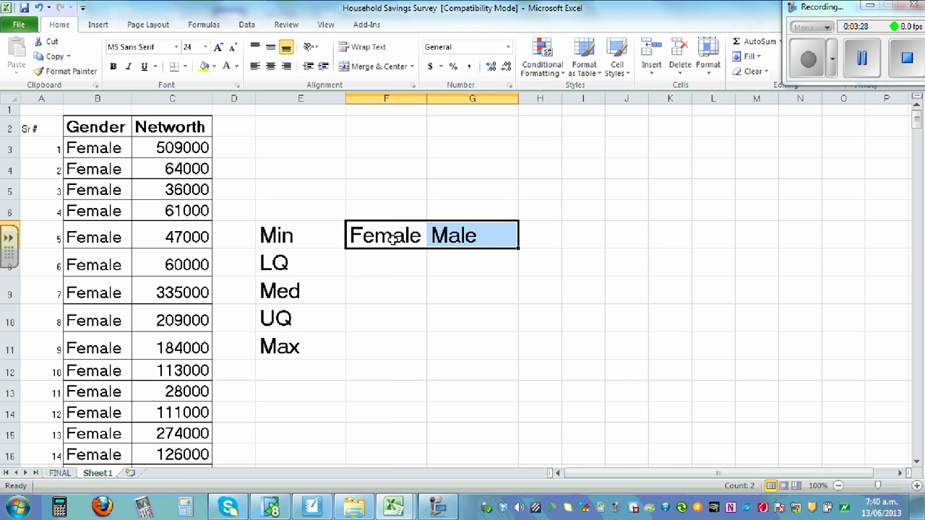
right_click(392, 233)
left_click(384, 243)
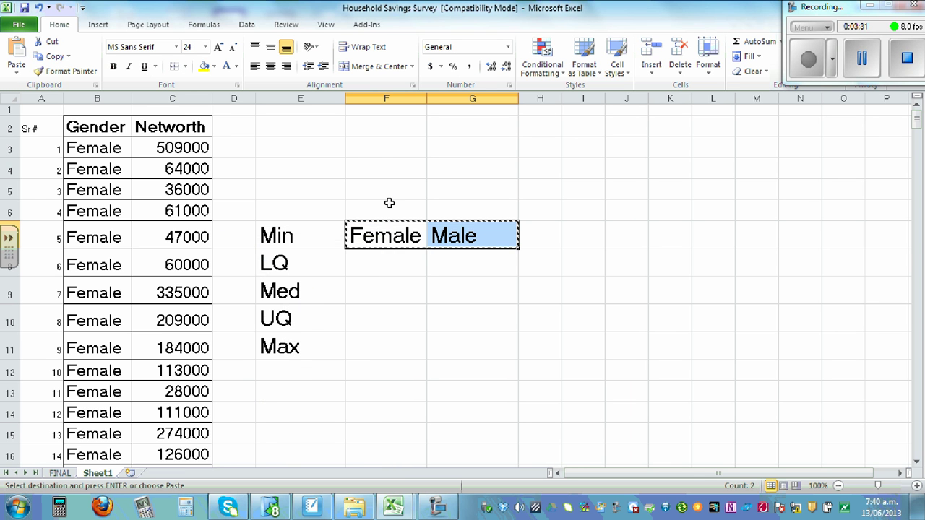
left_click(388, 204)
right_click(388, 206)
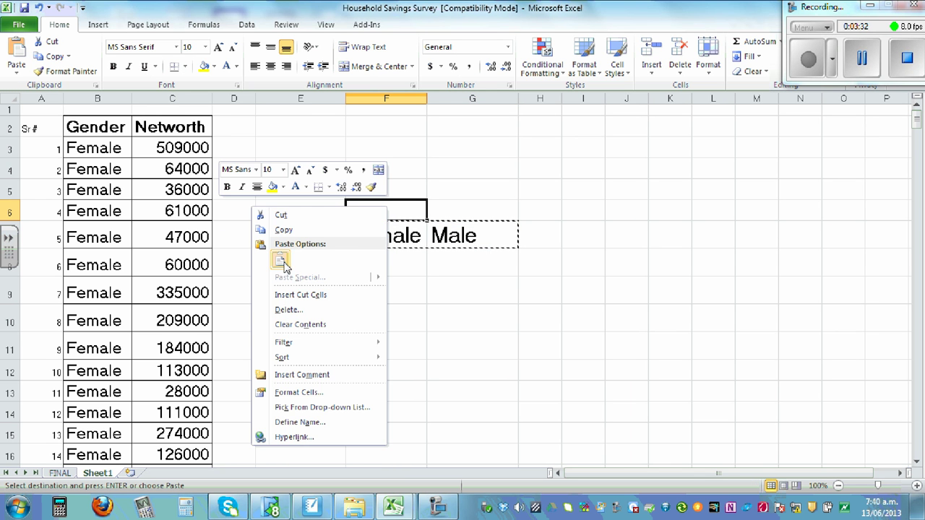
left_click(280, 260)
left_click(586, 265)
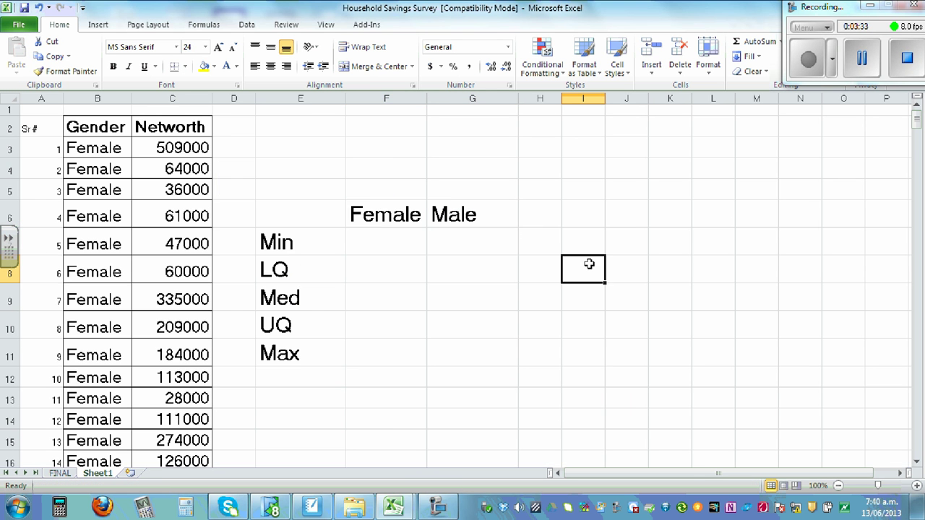
left_click(376, 248)
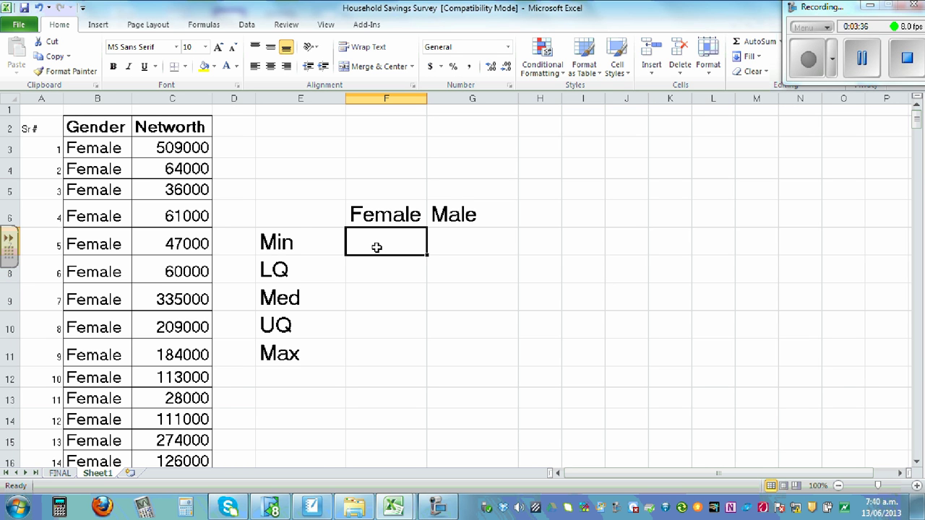
Enter =MIN(C3:C155) in F7, returning -56000 as the Female minimum
scroll(376, 253, "up", 1, "ctrl")
scroll(376, 254, "up", 1, "ctrl")
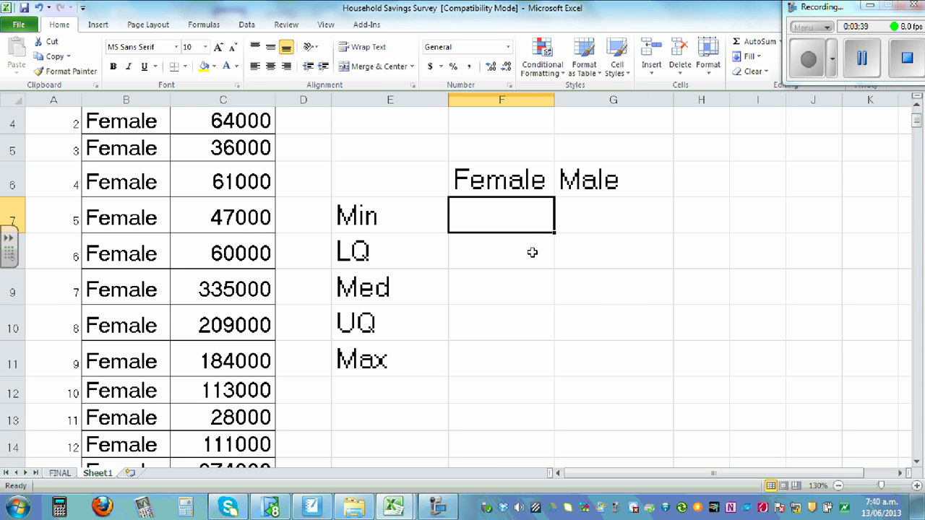
left_click(564, 299)
left_click(504, 207)
type("=")
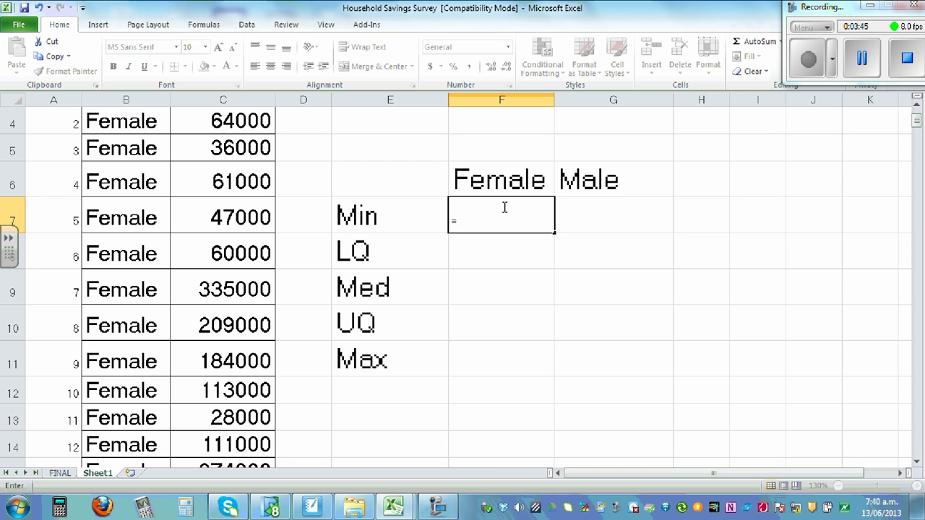
type("min")
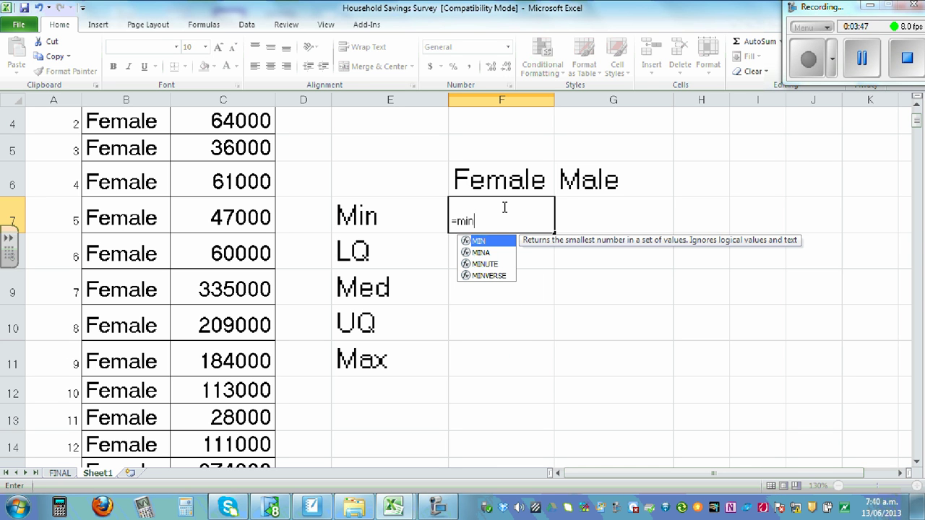
type("(")
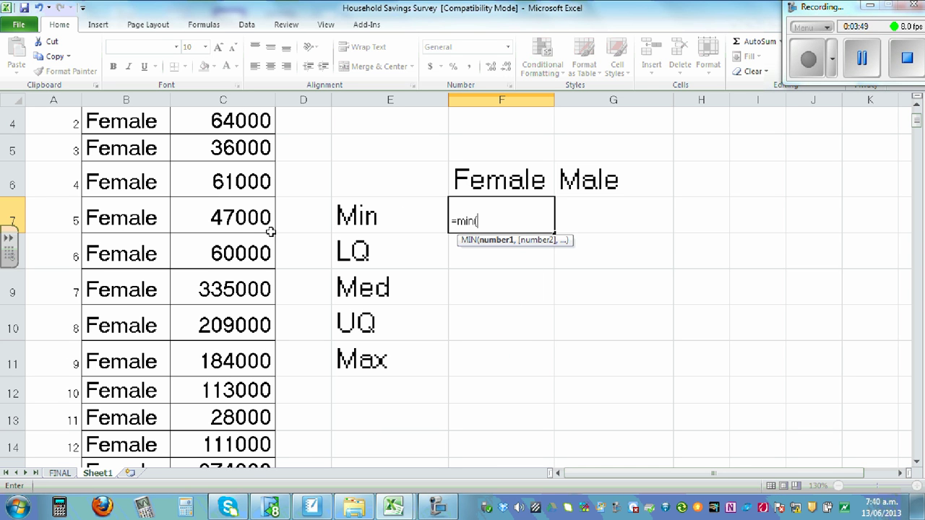
scroll(271, 231, "up", 1)
mouse_move(220, 163)
left_mouse_down()
mouse_move(209, 323)
mouse_move(228, 506)
left_mouse_up()
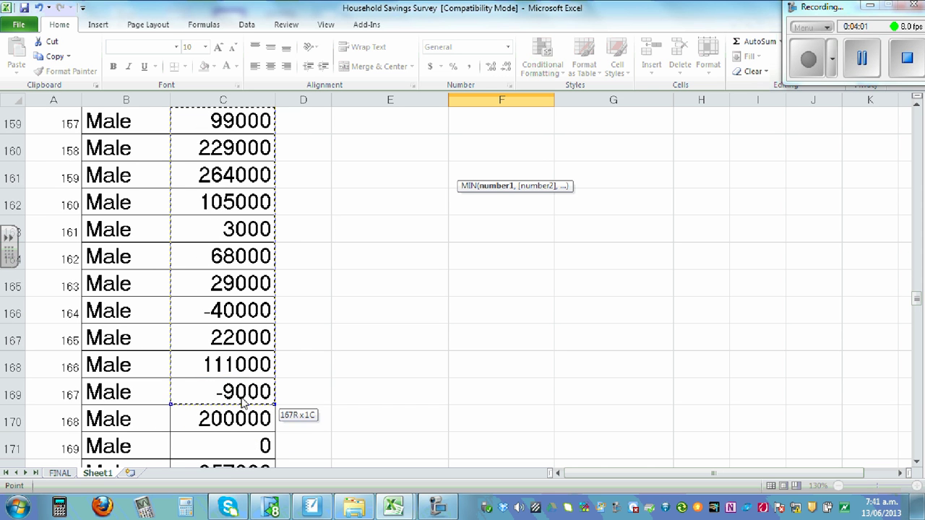
mouse_move(228, 506)
left_mouse_down()
mouse_move(252, 103)
mouse_move(240, 226)
left_mouse_up()
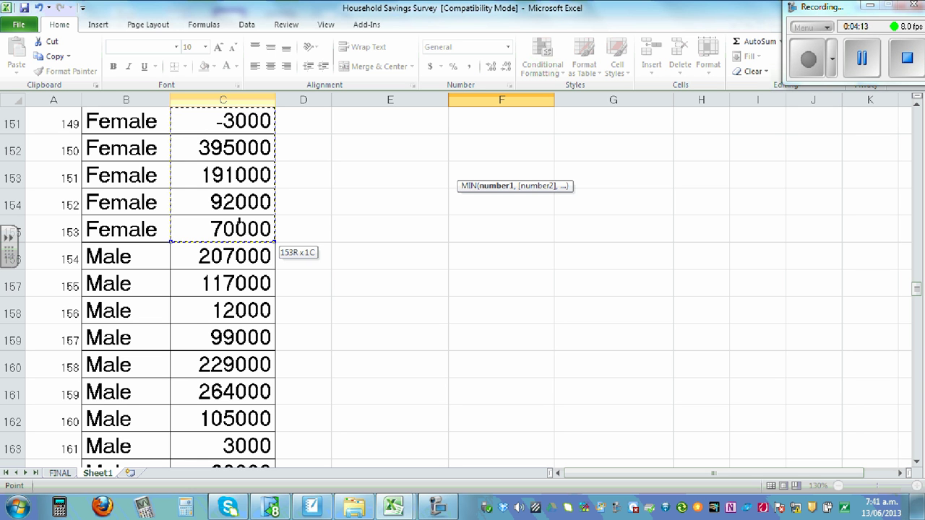
scroll(490, 245, "up", 7)
scroll(490, 245, "up", 3)
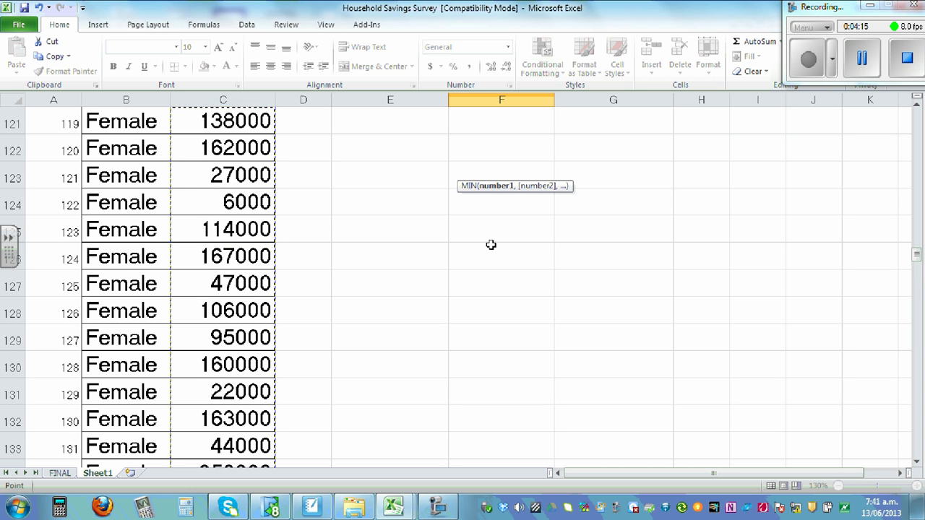
scroll(491, 245, "up", 8)
scroll(491, 245, "up", 5)
scroll(491, 245, "up", 3)
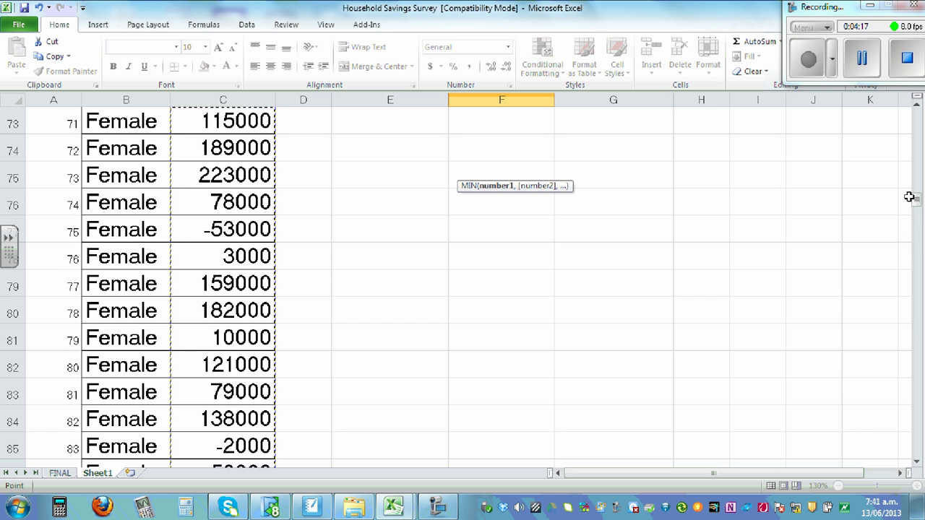
left_click_drag(915, 198, 915, 121)
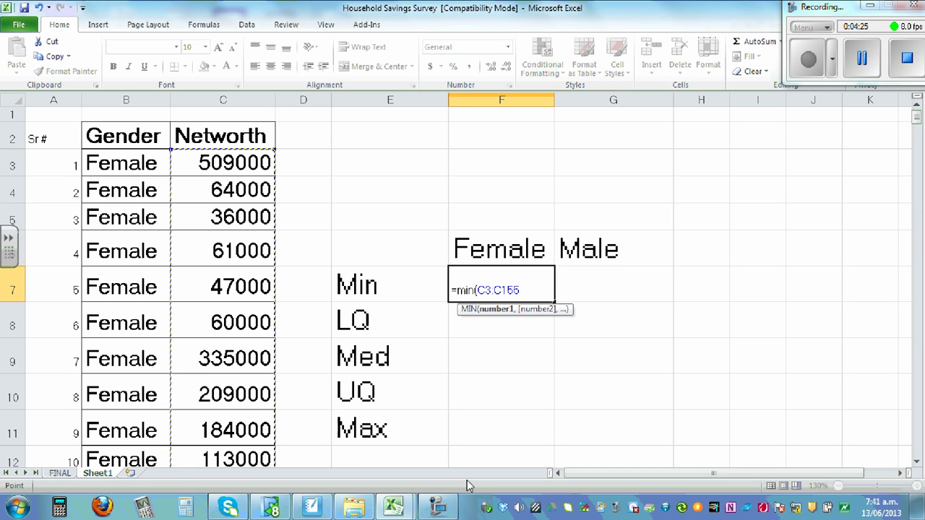
type(")")
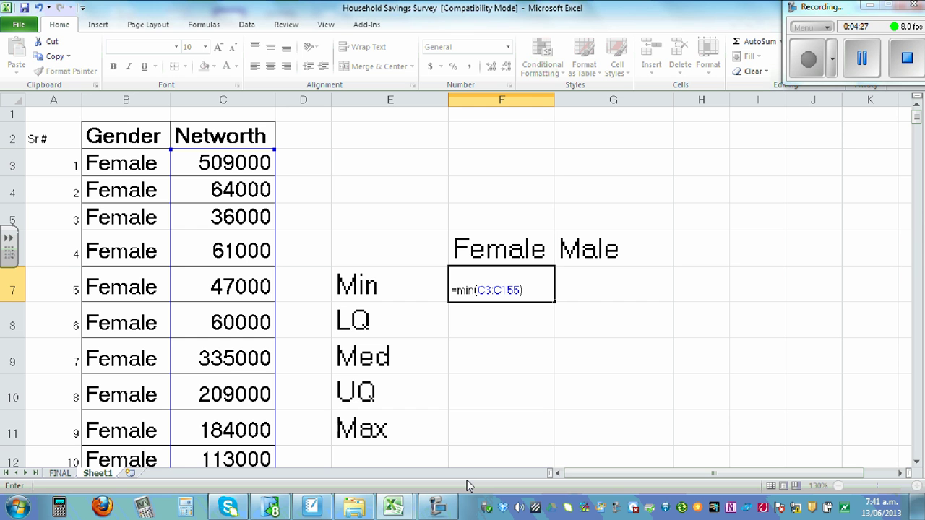
key("Return")
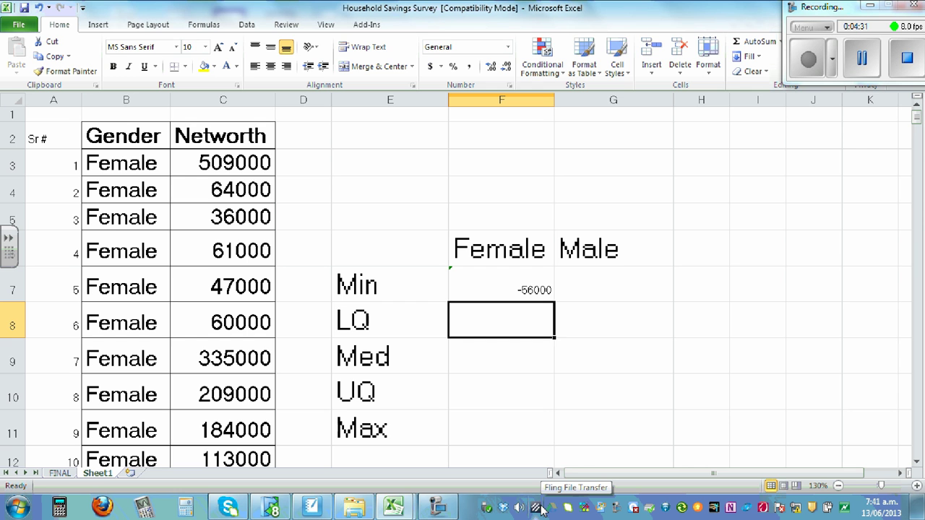
Enter =QUARTILE(C3:C153,1) in F8, giving a Female lower quartile of 34500
type("=")
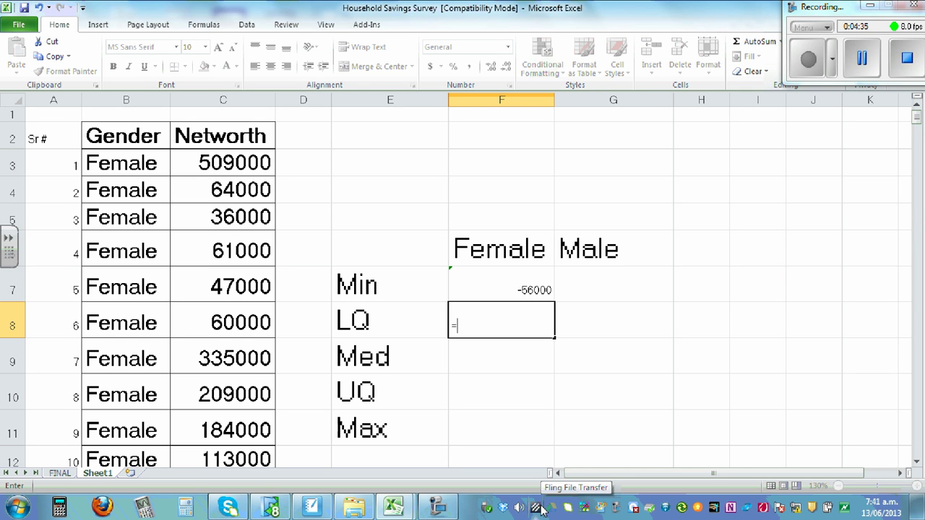
type("qua")
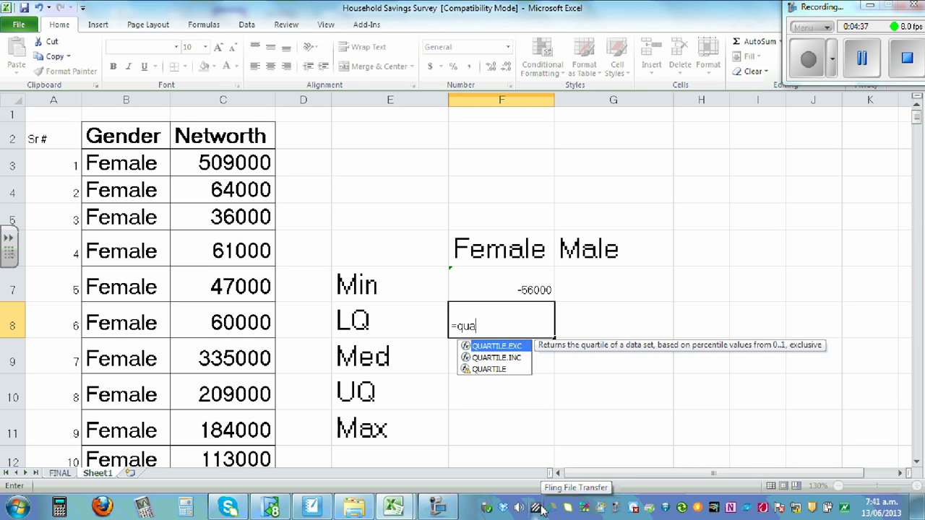
type("rtile")
type("(")
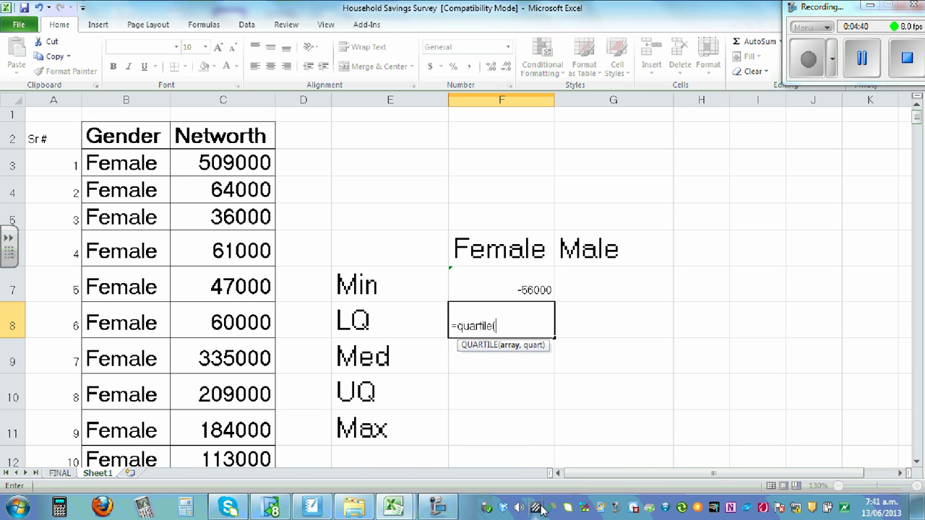
type("c3:")
type("c")
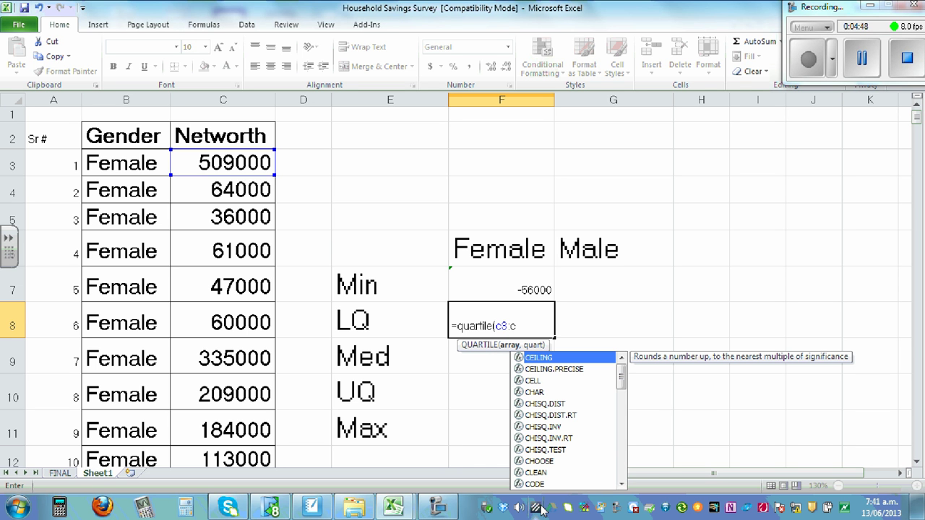
type("1")
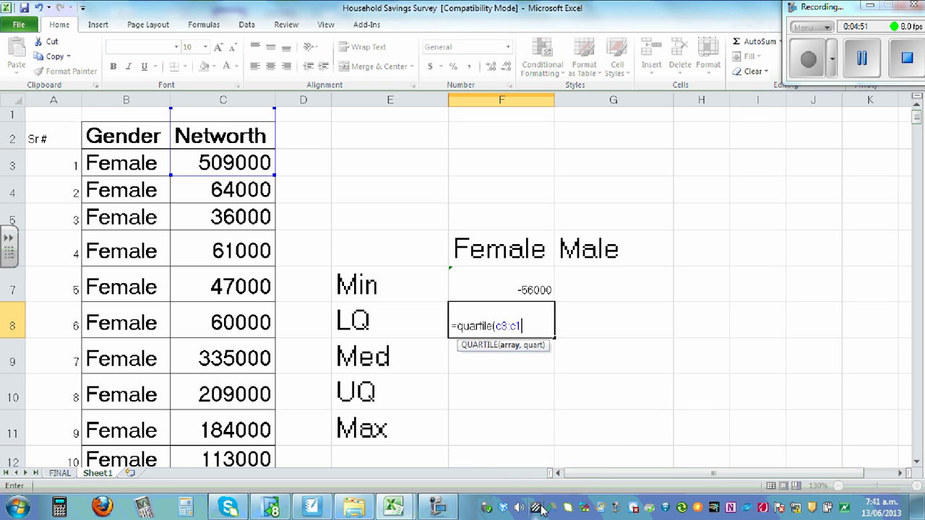
type("53")
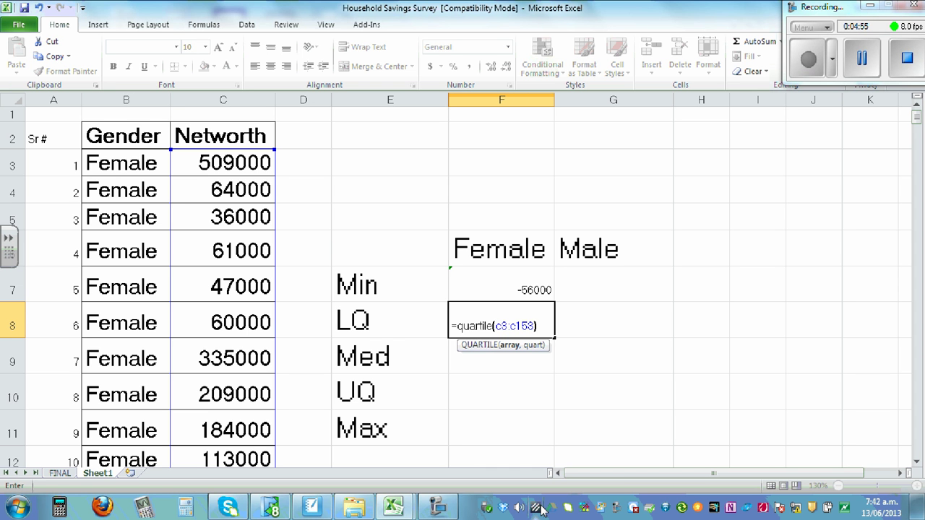
key("BackSpace")
type(",1")
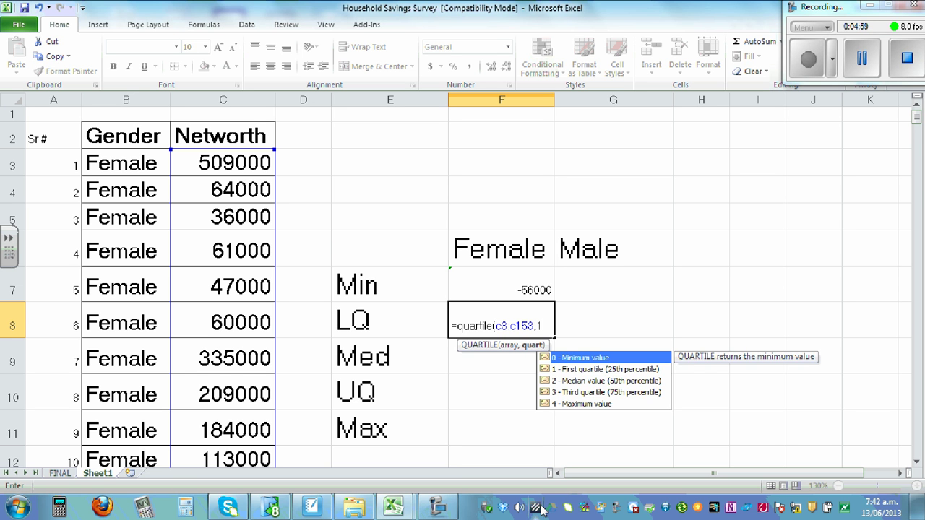
type(")")
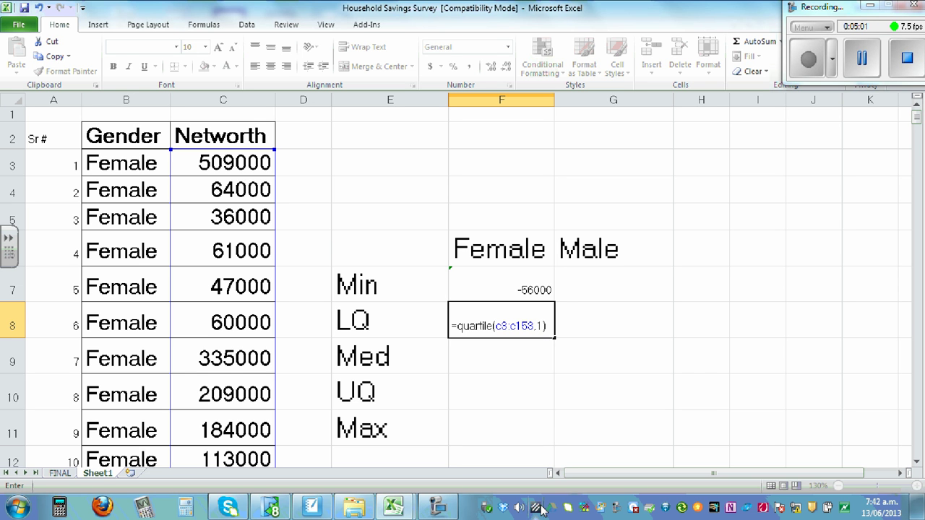
key("Return")
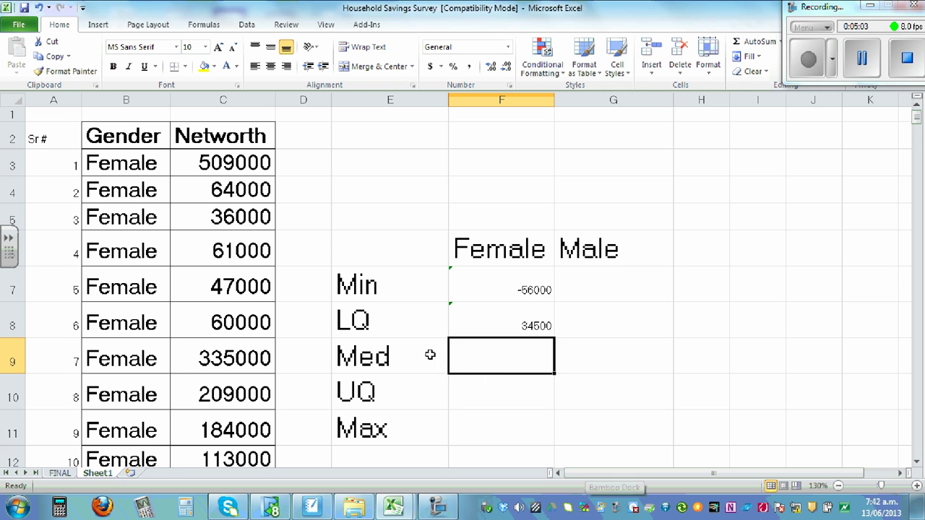
Check the F8 quartile formula, leaving it unchanged, and select F9
left_click(501, 323)
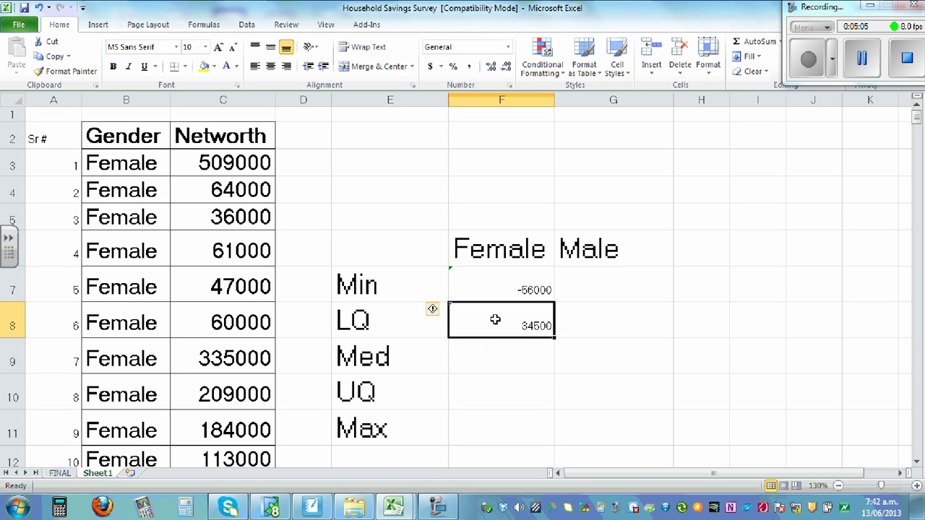
double_click(492, 321)
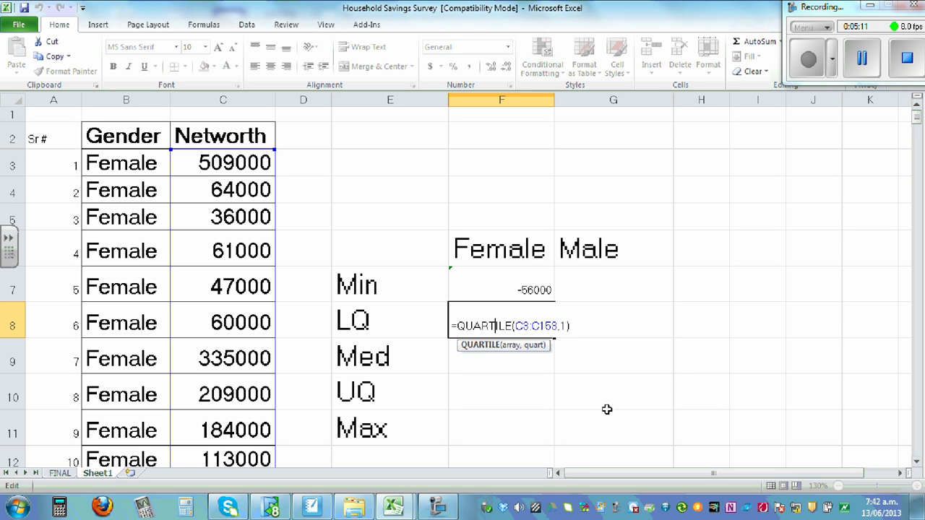
left_click(680, 377)
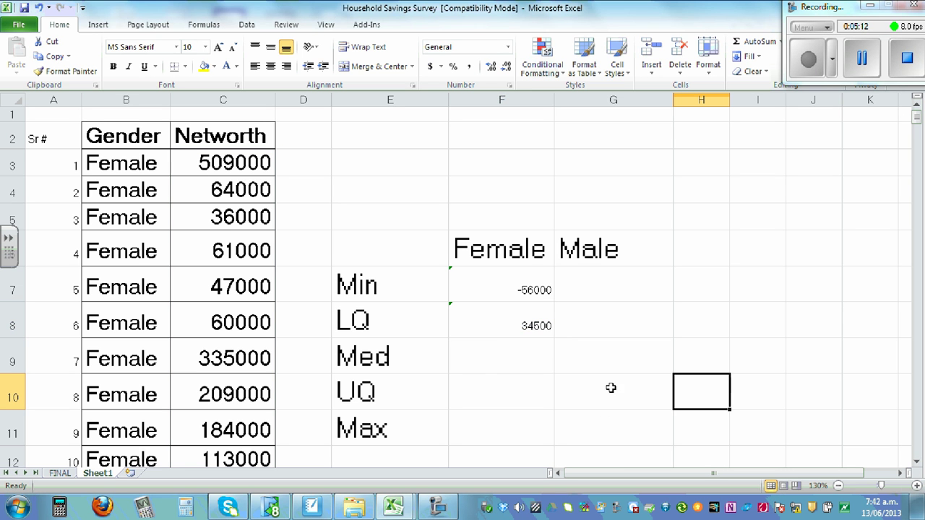
left_click(487, 353)
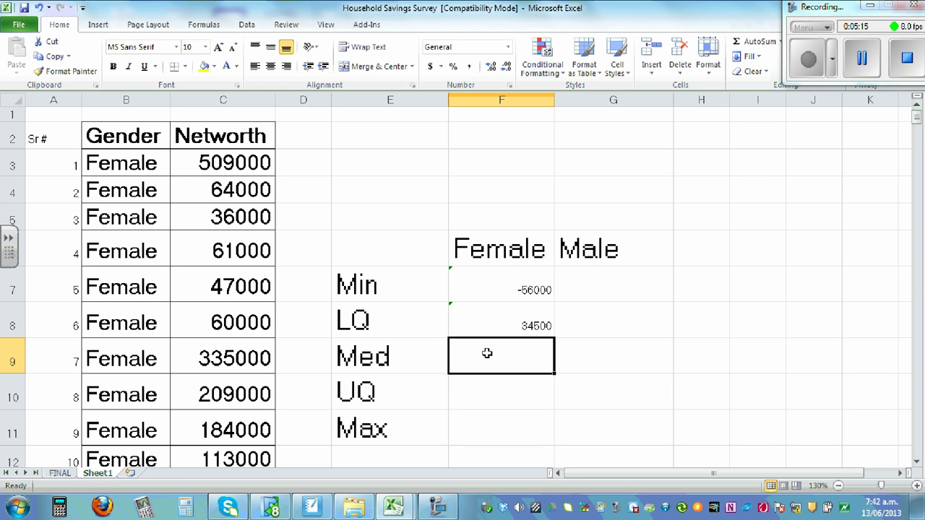
Enter =QUARTILE(C3:C153,2) in F9, returning the Female median 114000
type("=")
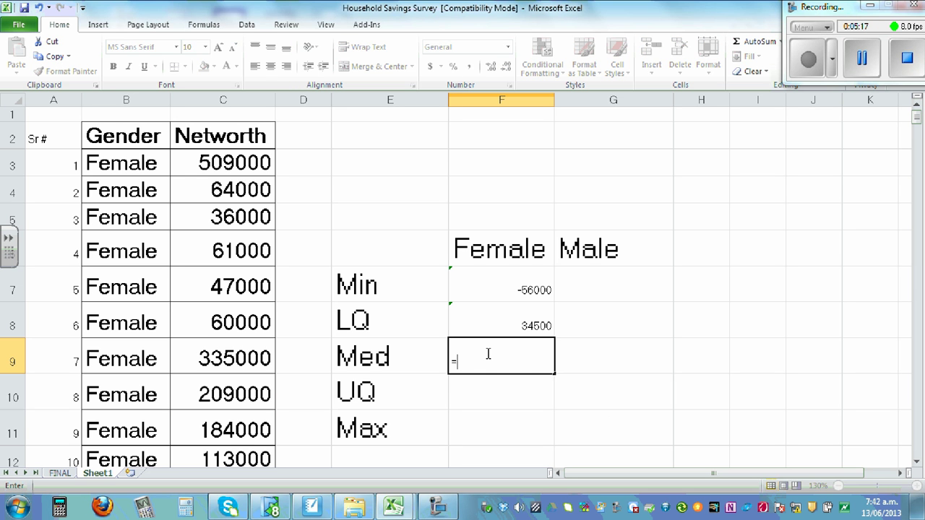
type("quar")
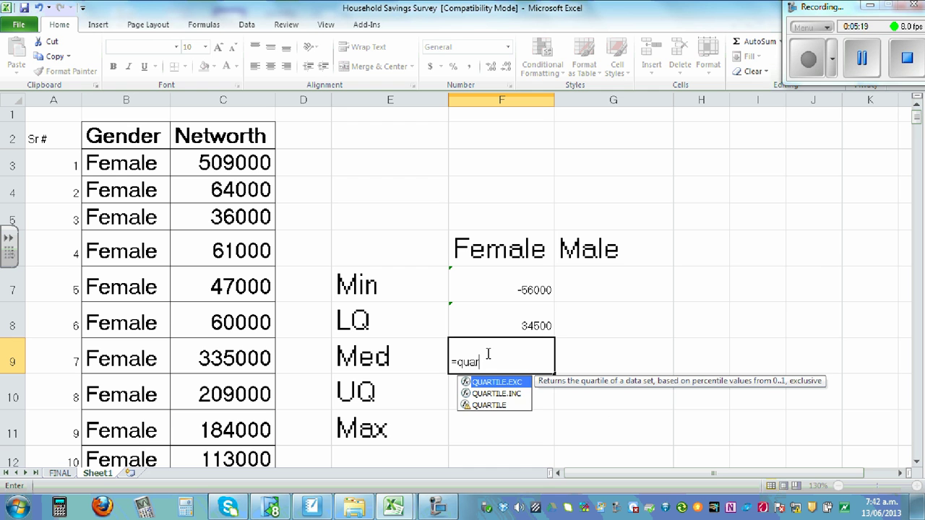
type("tile(c")
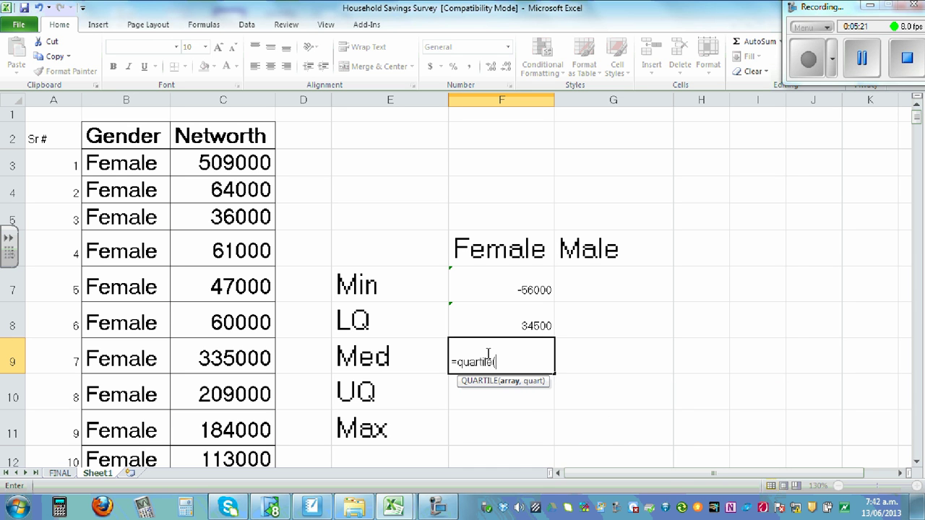
type("3")
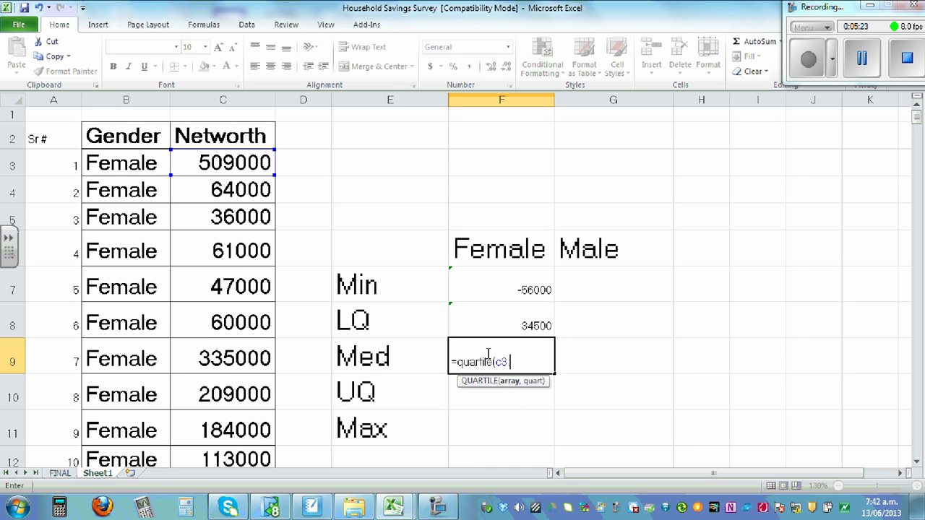
type(":c1")
type("53")
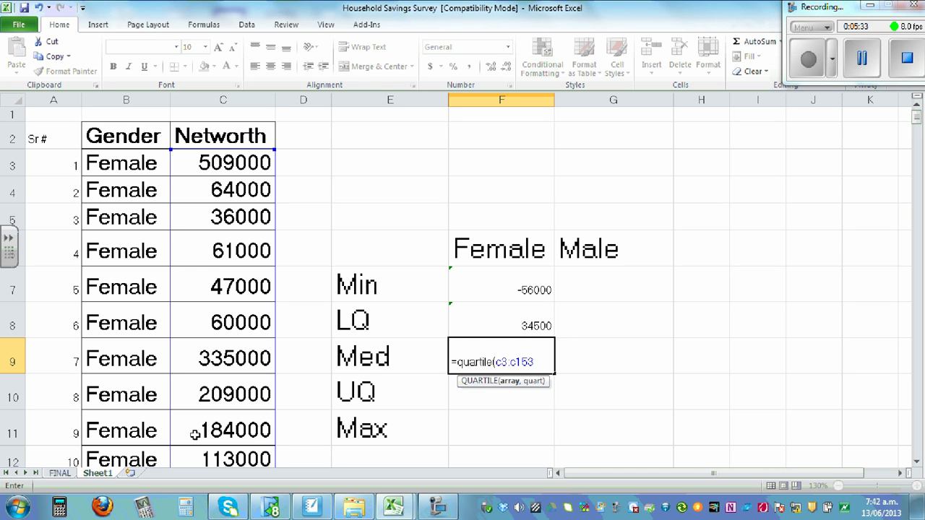
type(",2")
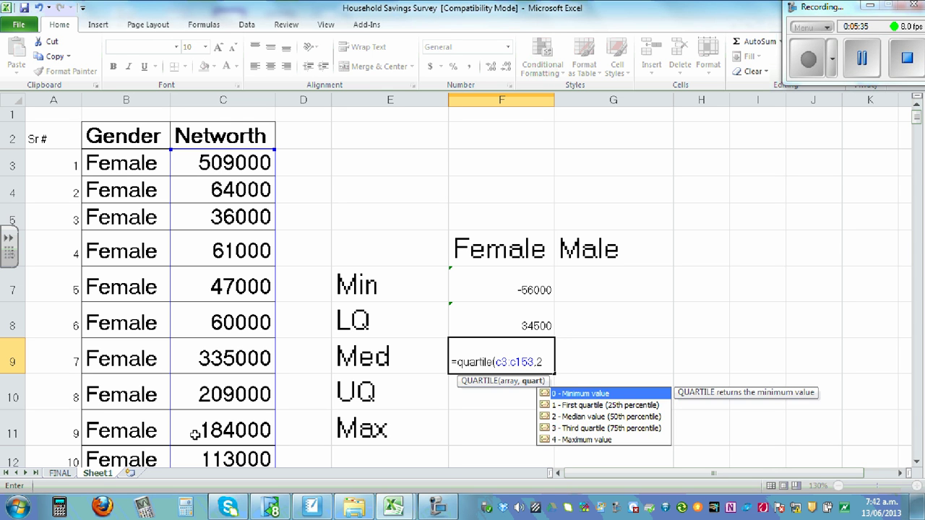
type(")")
key("Return")
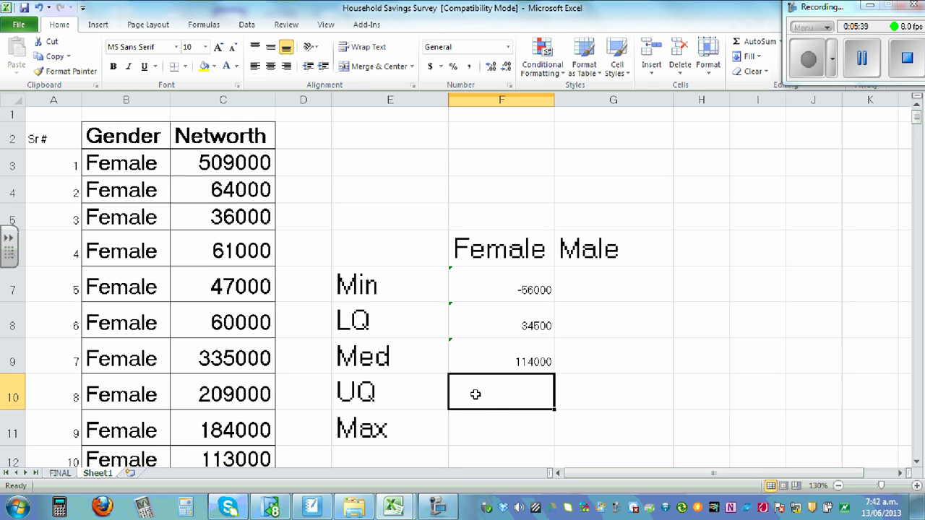
Enter =QUARTILE(C3:C153,3) in F10 (207000) and =MAX(C3:C153) in F11 (509000)
type("=")
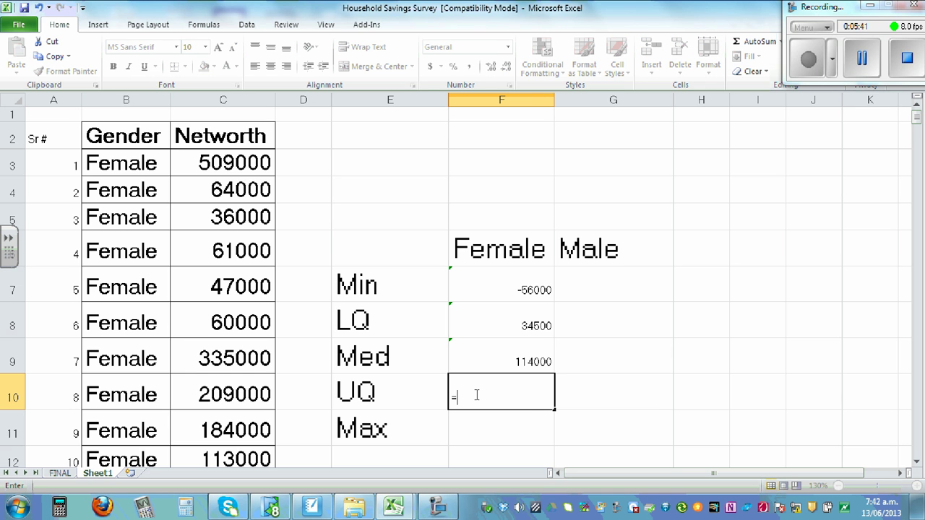
type("qua")
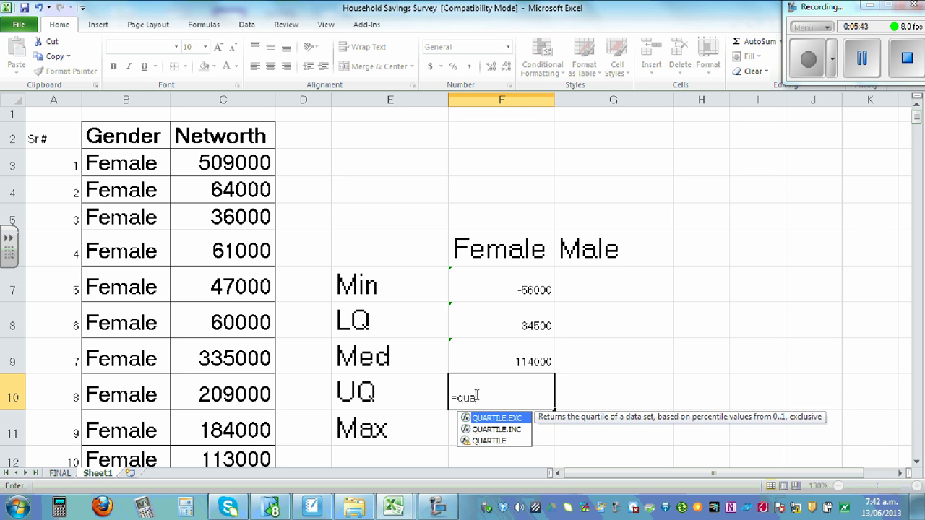
type("rtile")
type("(c")
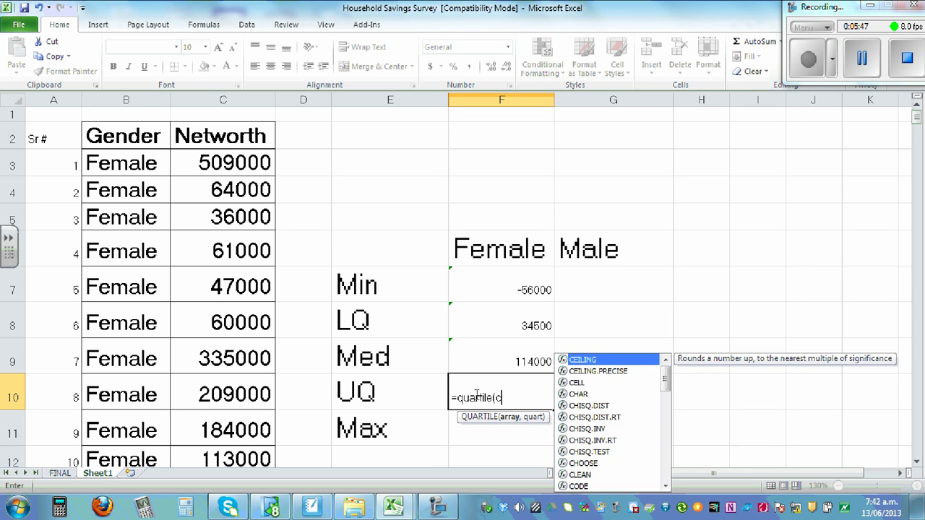
type("3:c")
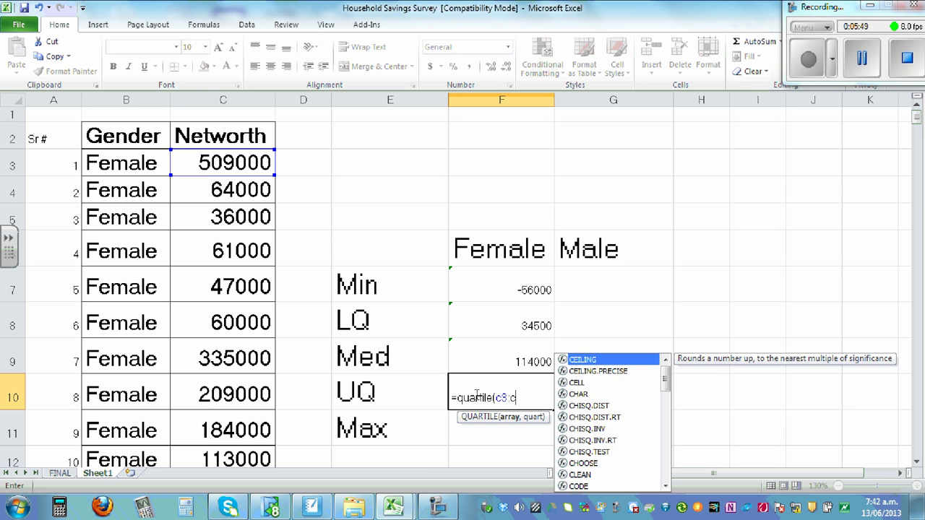
type("153")
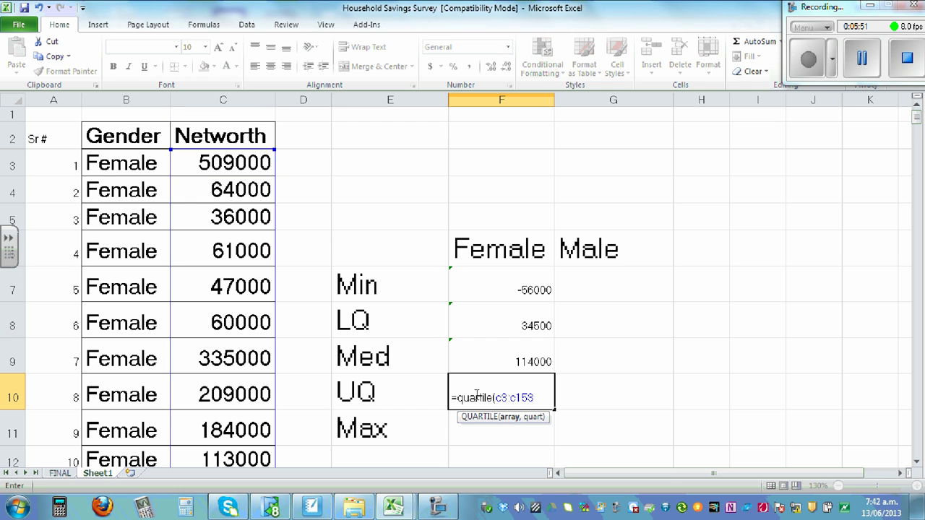
type(",3")
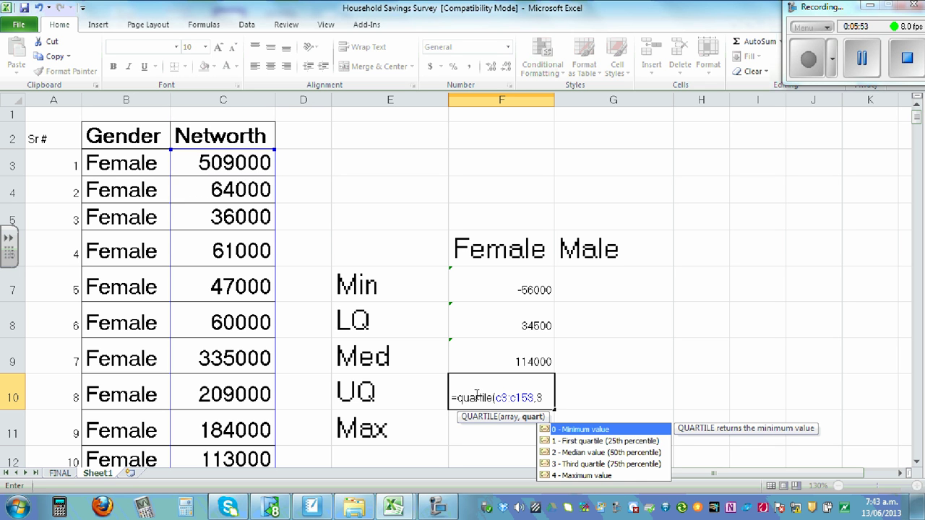
type(")")
key("Return")
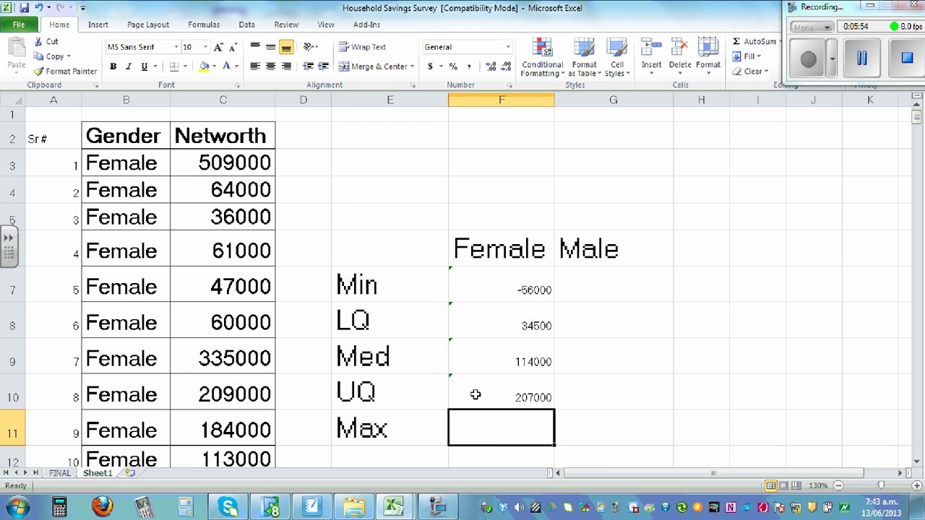
type("=")
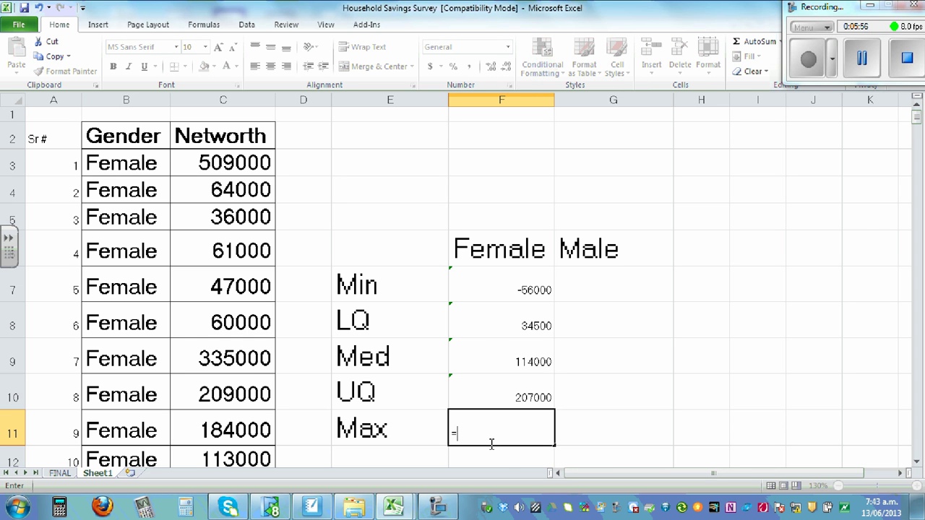
type("max(")
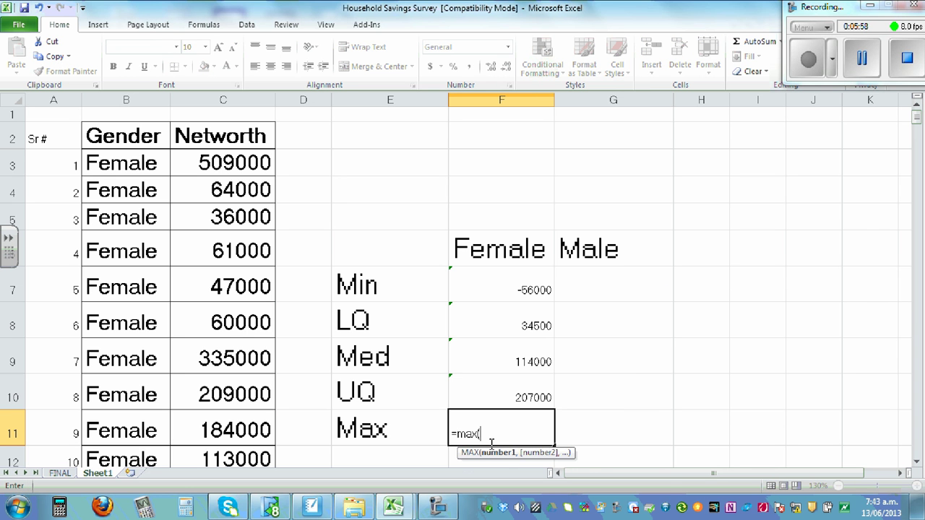
type("c3:")
type("c1")
type("53)")
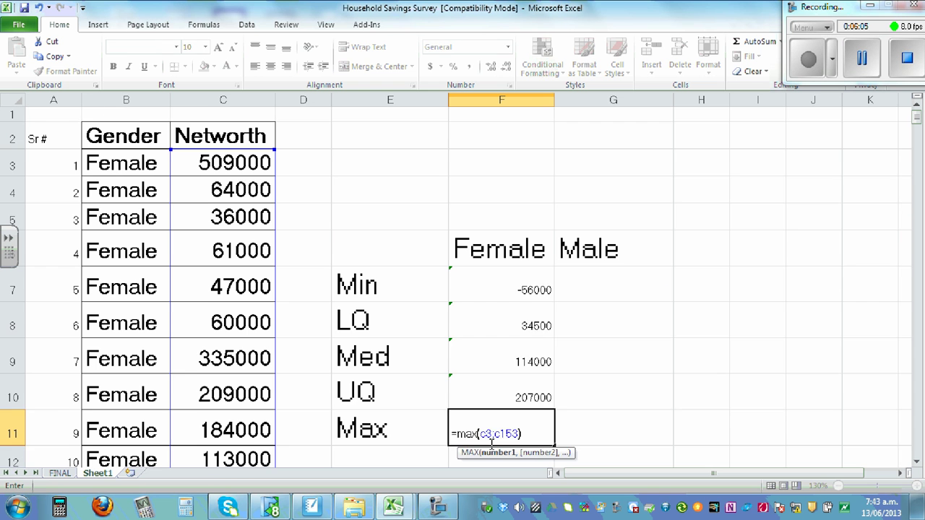
key("Return")
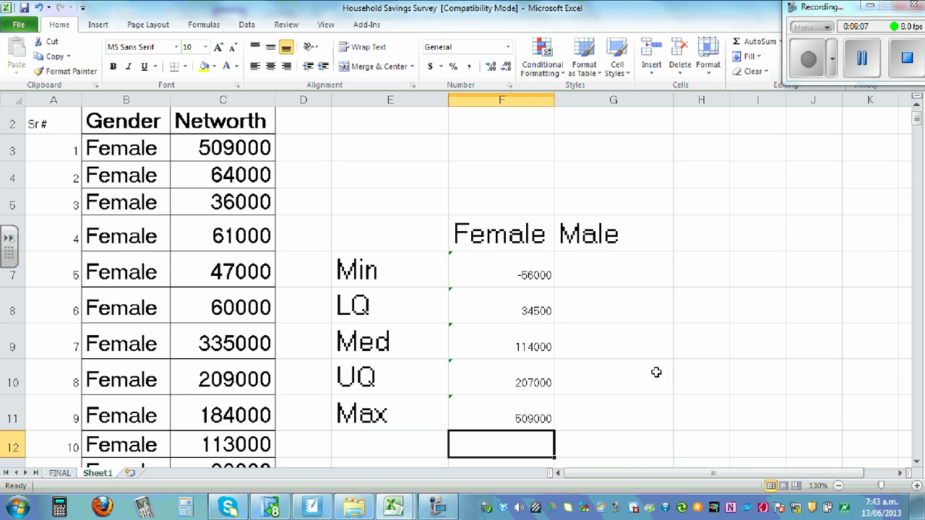
scroll(690, 347, "up", 1)
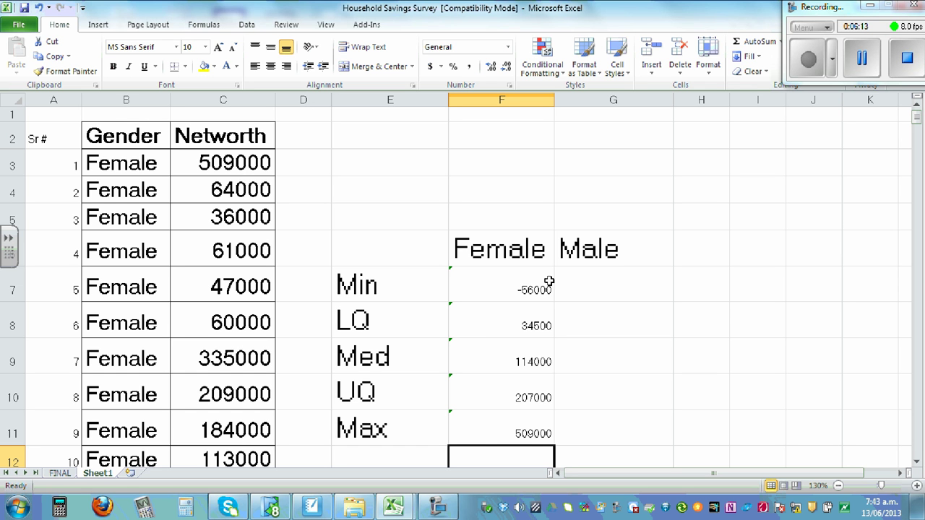
Select G7 for the Male minimum and locate the first Male net worth, 207000
left_click(594, 289)
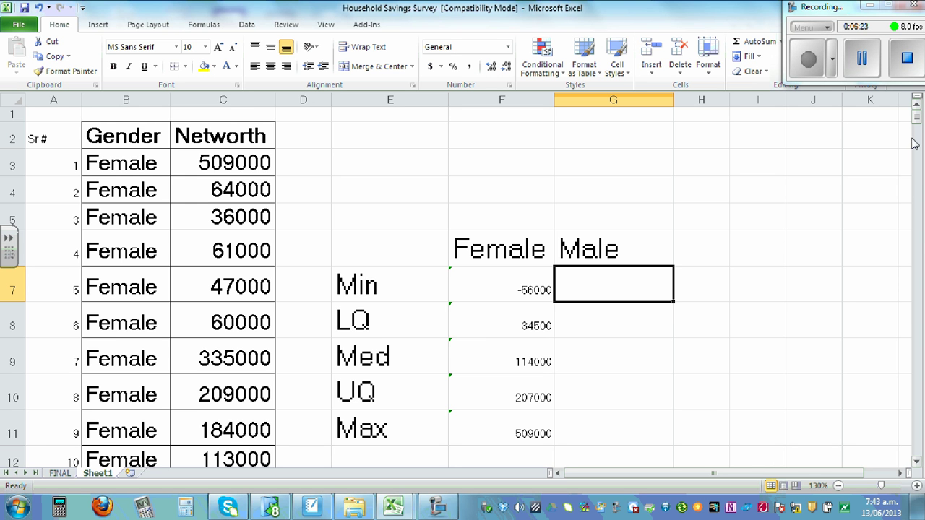
mouse_move(917, 120)
left_mouse_down()
mouse_move(907, 301)
mouse_move(886, 293)
left_mouse_up()
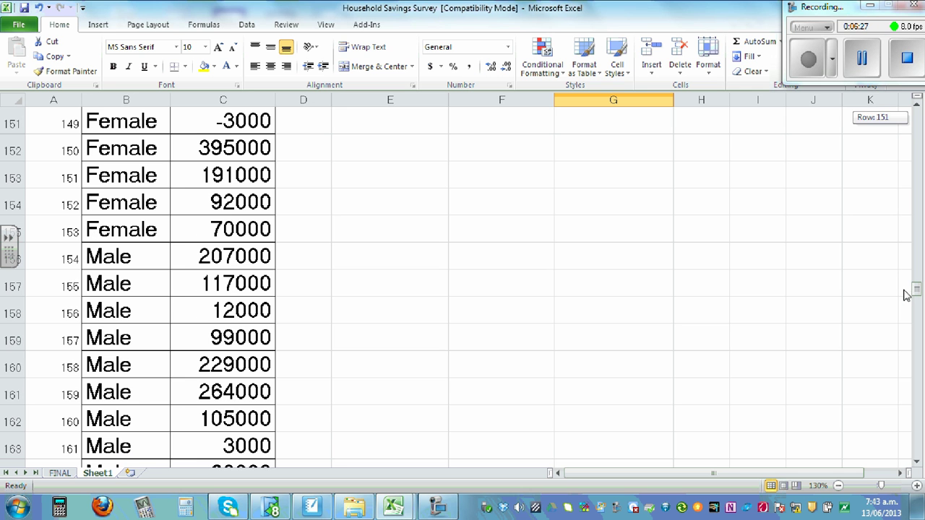
left_click(219, 259)
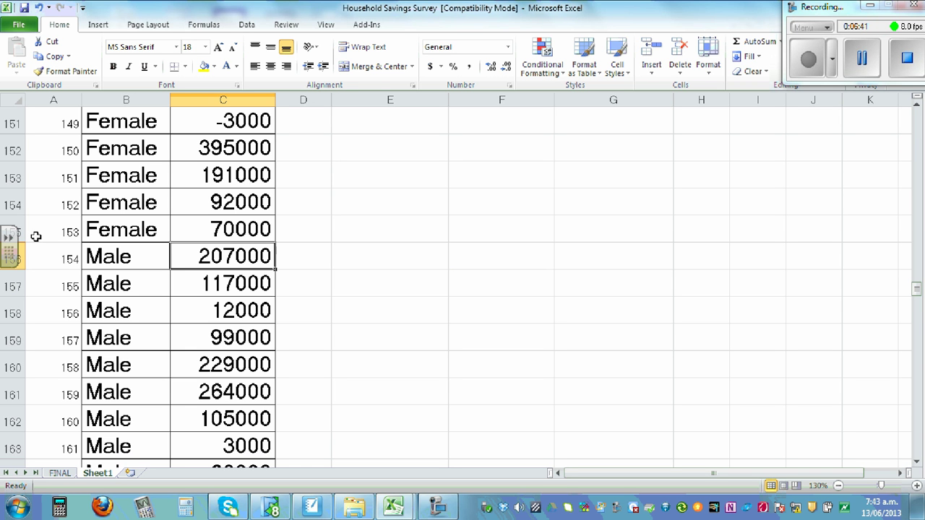
Scroll back up to row 1 to show the Female Min/LQ/Med/UQ/Max table
scroll(713, 245, "up", 6)
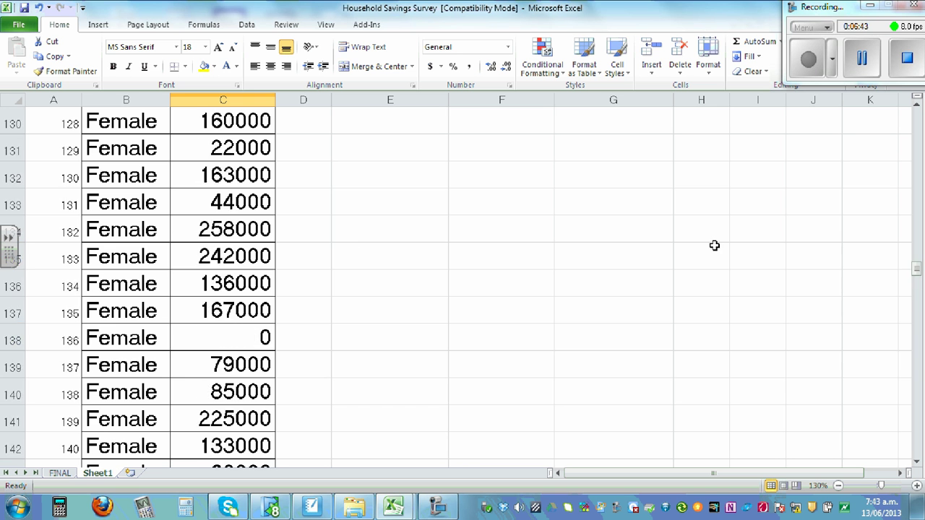
scroll(859, 227, "up", 5)
scroll(859, 227, "up", 4)
scroll(859, 227, "up", 8)
scroll(859, 227, "up", 4)
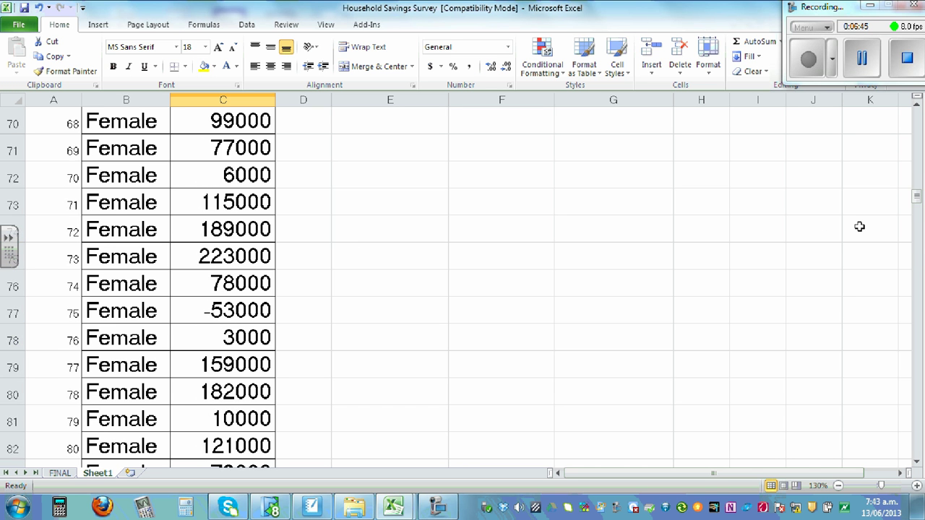
scroll(859, 227, "up", 8)
scroll(859, 227, "up", 3)
scroll(859, 226, "up", 9)
scroll(859, 227, "up", 3)
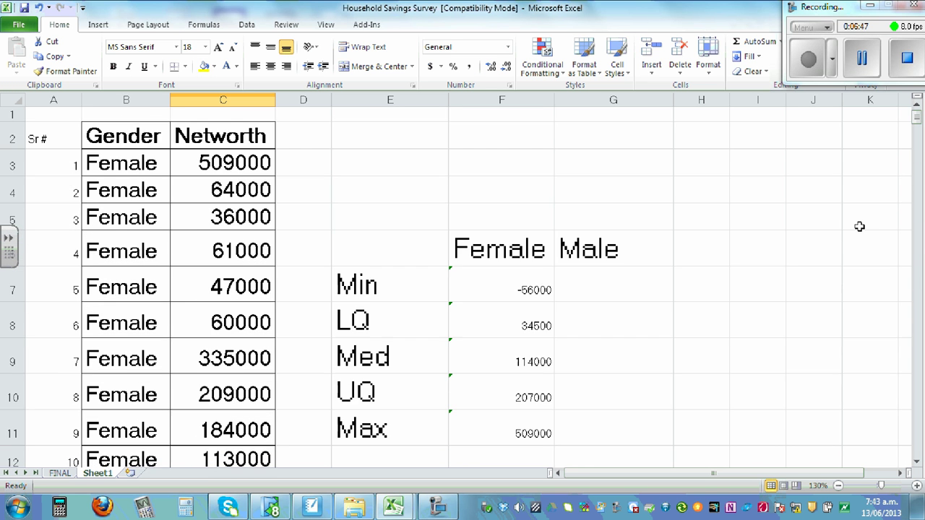
Check the Female Min range, then correct the LQ formula's end row so LQ reads 35000
left_click(525, 290)
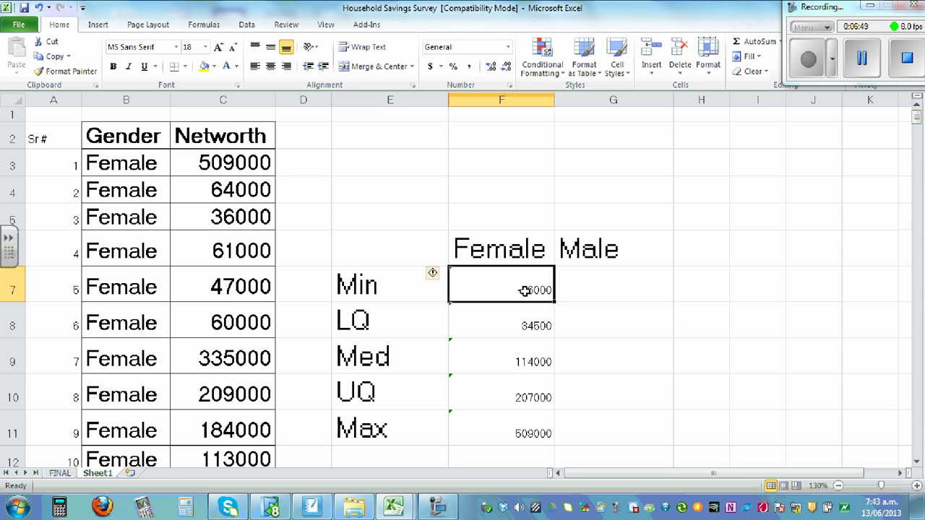
double_click(524, 291)
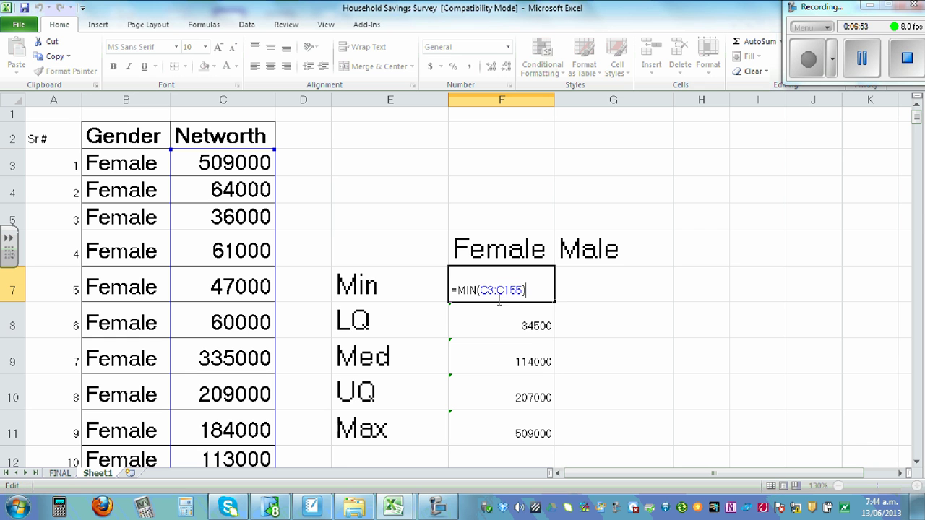
double_click(535, 326)
key("Right")
key("Right")
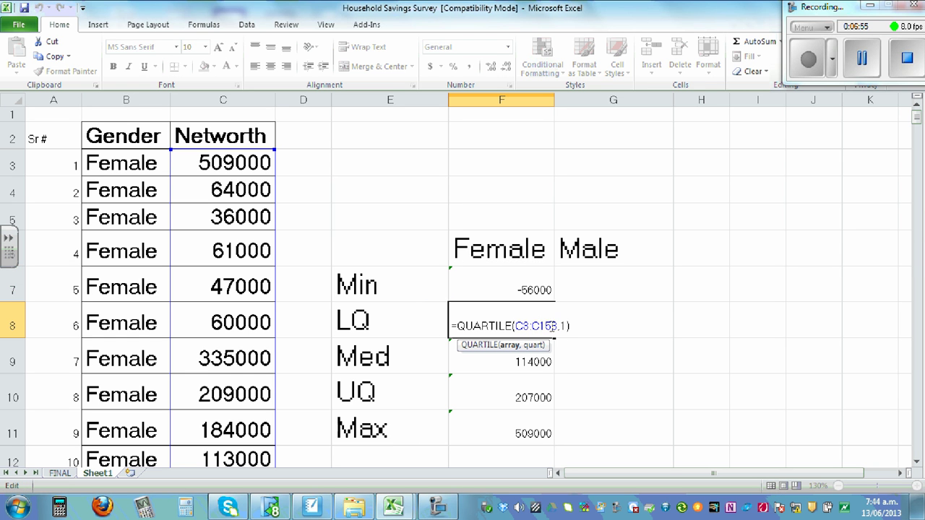
key("Delete")
type("5")
key("Return")
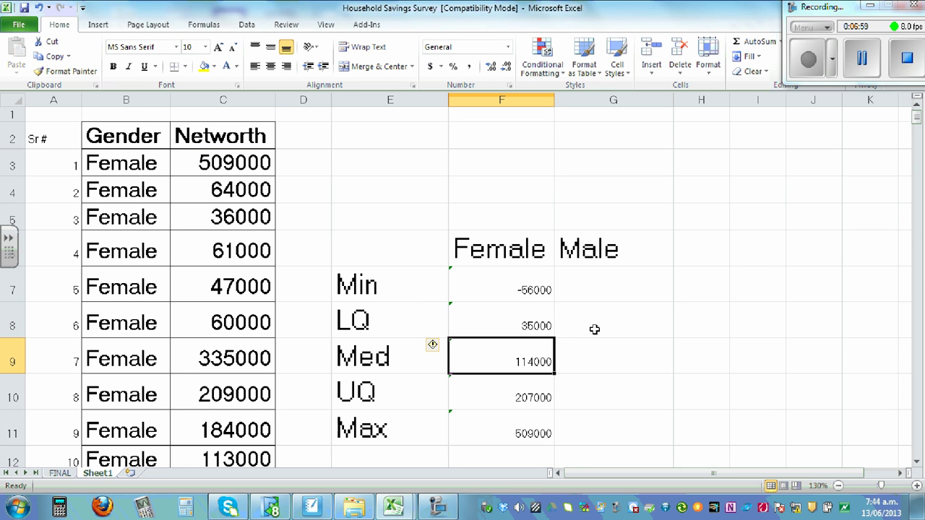
Correct the end row of the Female median formula's range
double_click(512, 367)
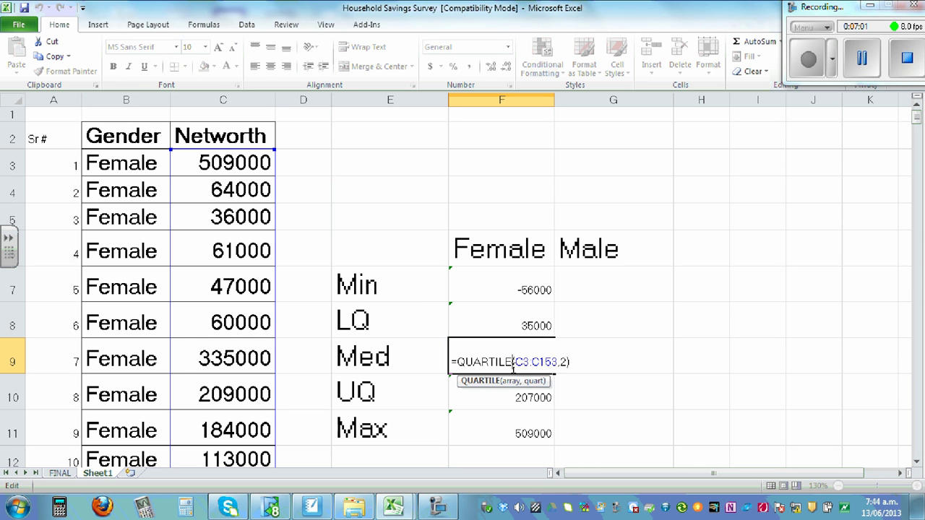
left_click(552, 361)
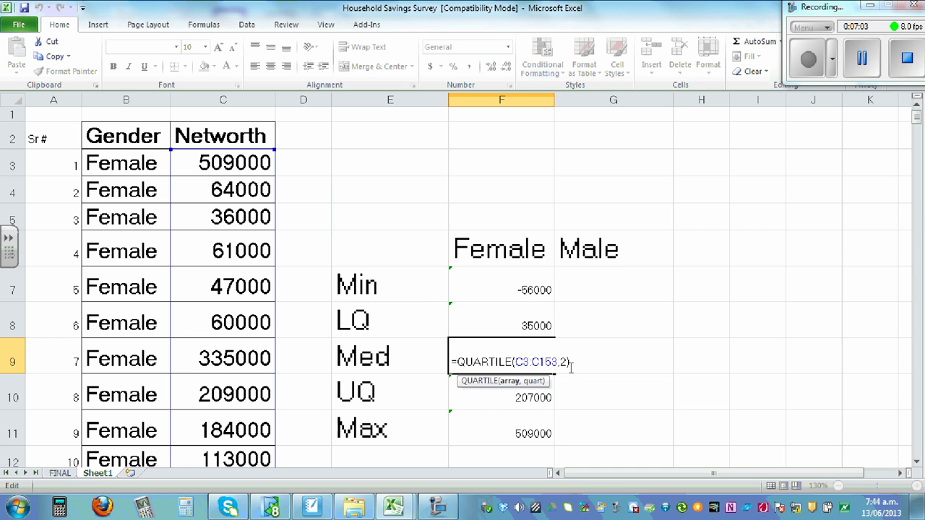
key("Delete")
type("6")
key("Return")
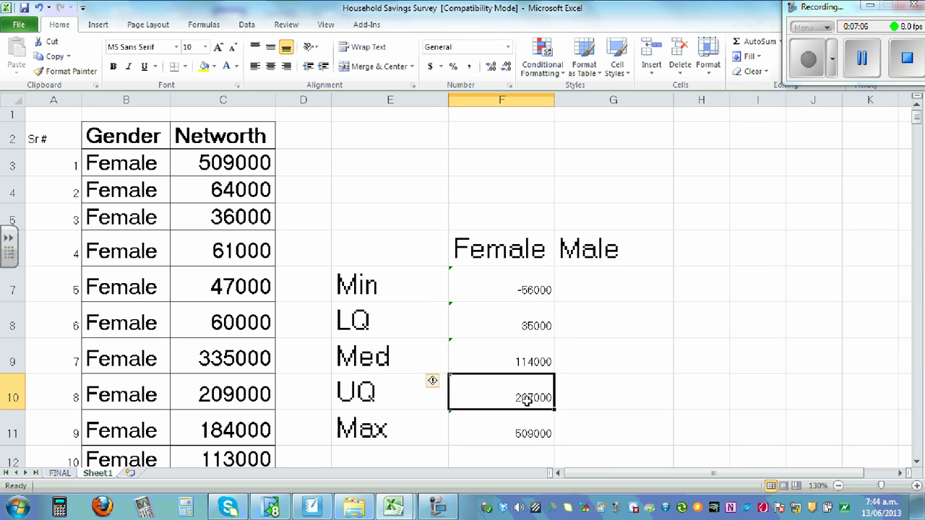
Fix the Female UQ and Max formulas so their ranges end at row 155
double_click(526, 400)
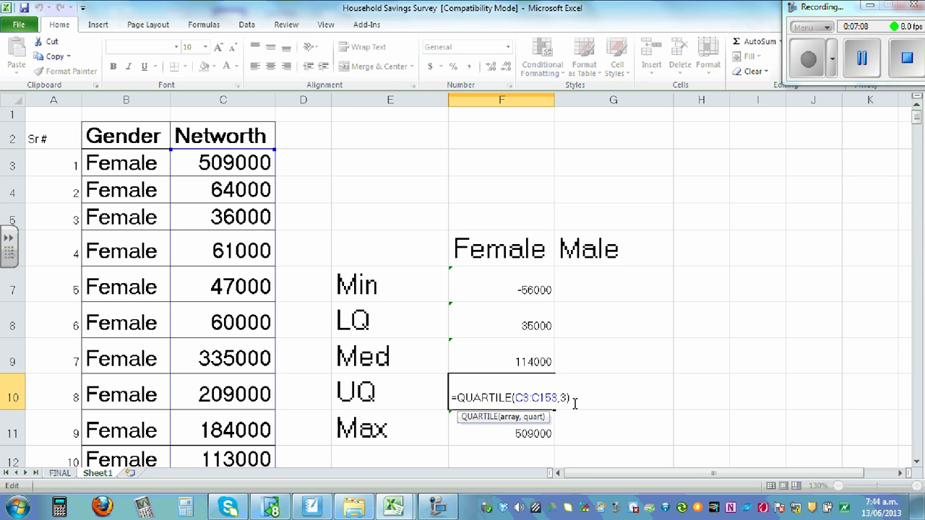
key("BackSpace")
type("5")
key("Return")
double_click(526, 433)
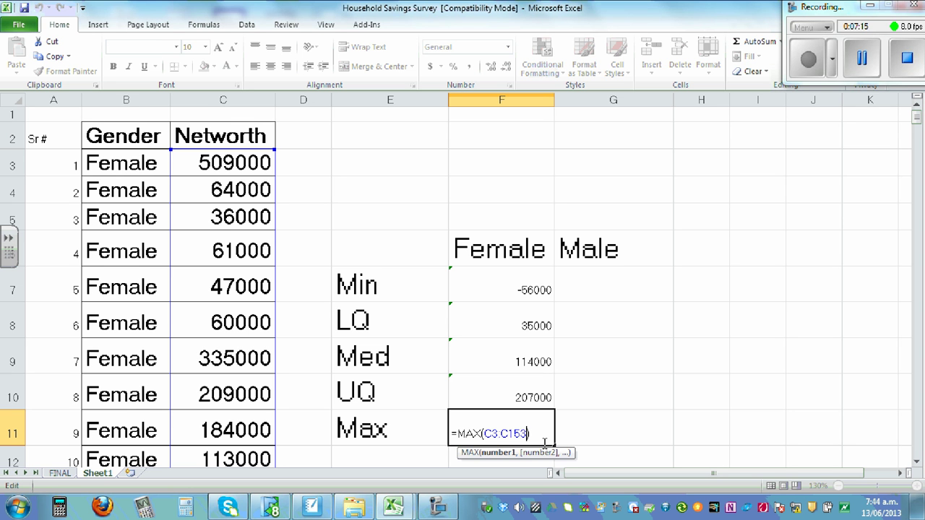
key("BackSpace")
key("Return")
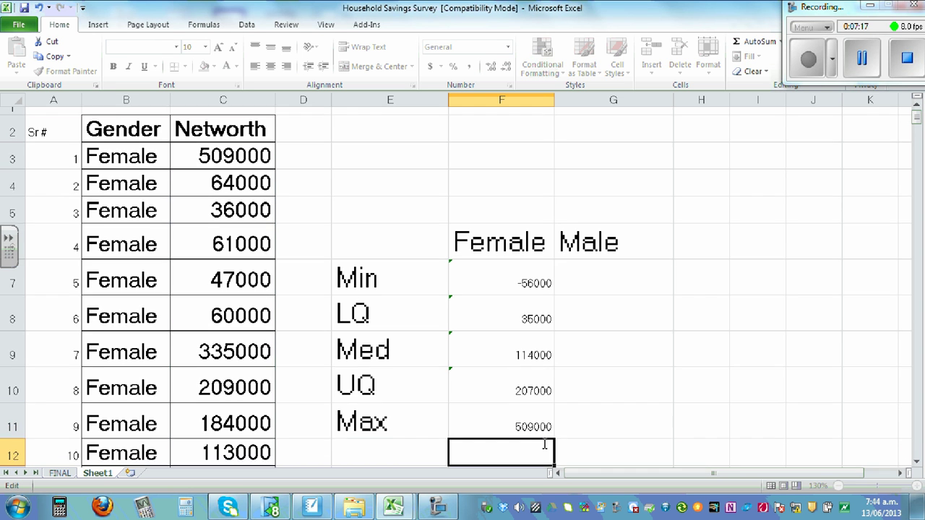
scroll(834, 355, "down", 1)
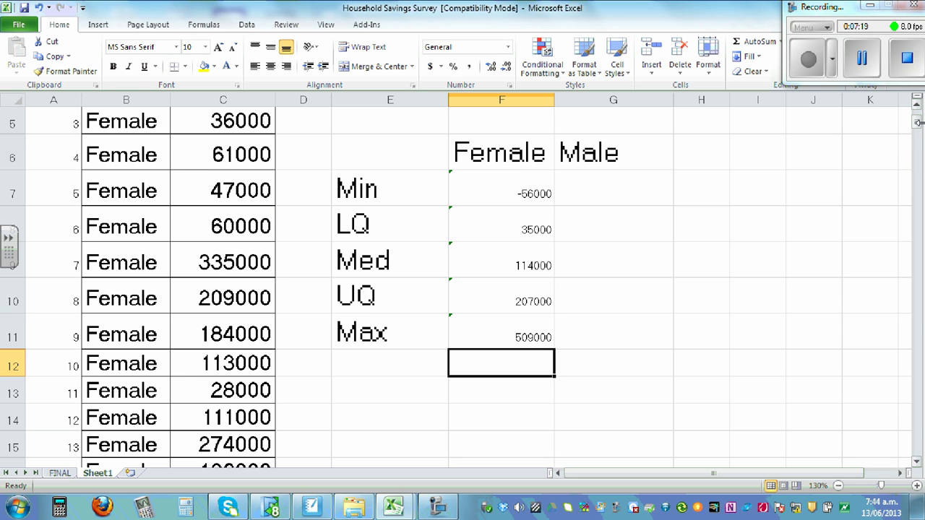
left_click_drag(916, 126, 888, 288)
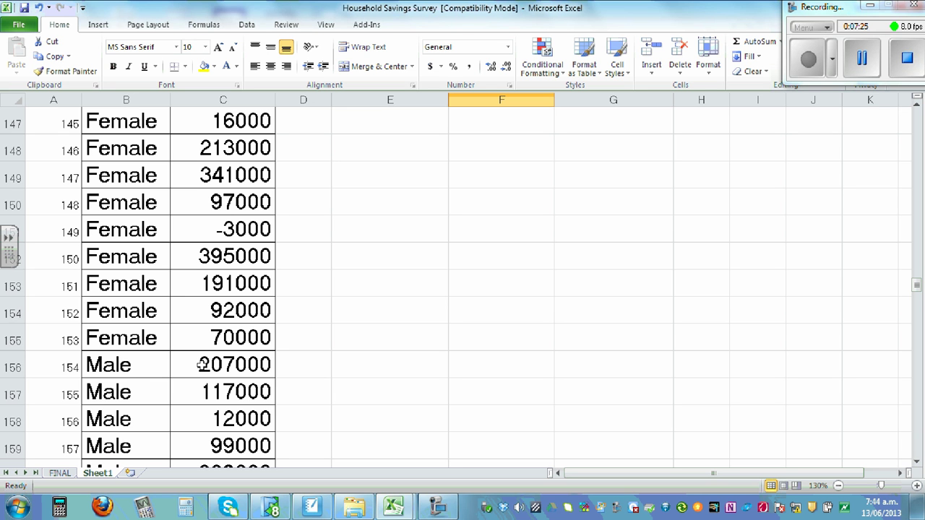
left_click(202, 364)
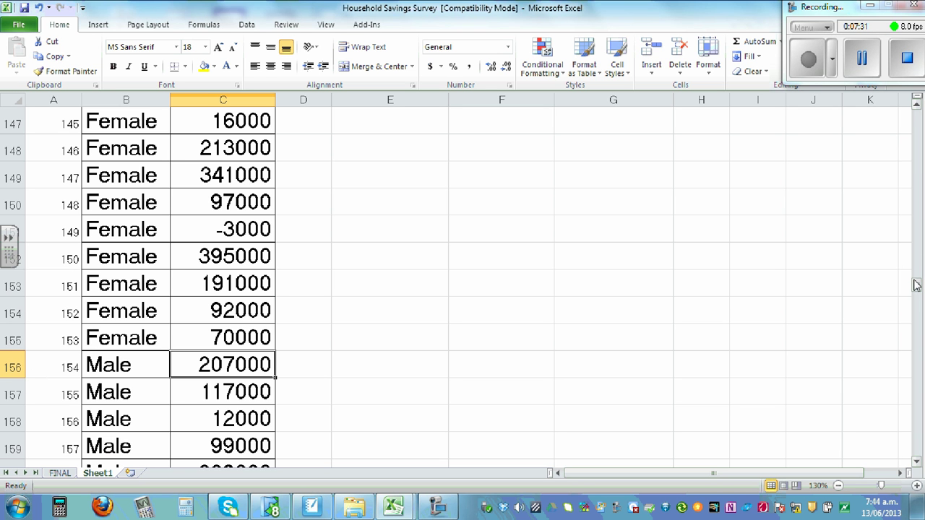
left_click_drag(918, 288, 903, 466)
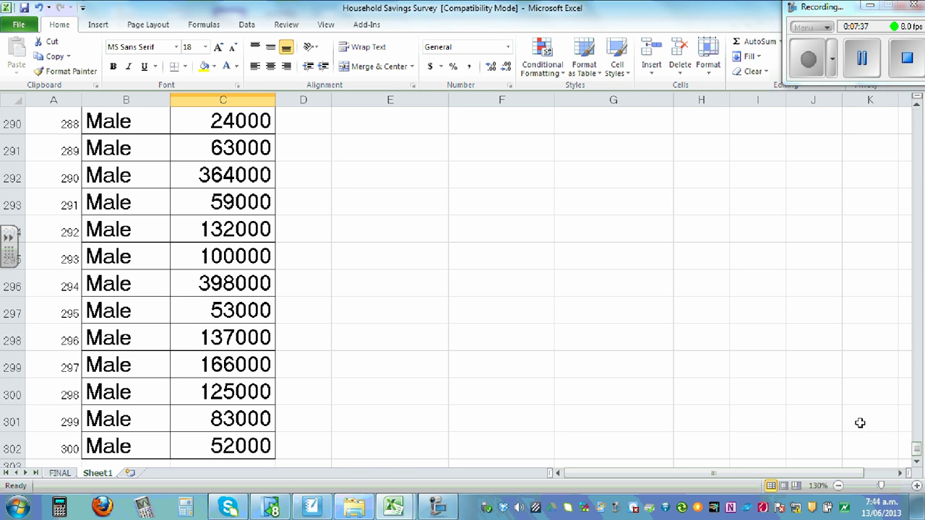
left_click_drag(917, 449, 897, 119)
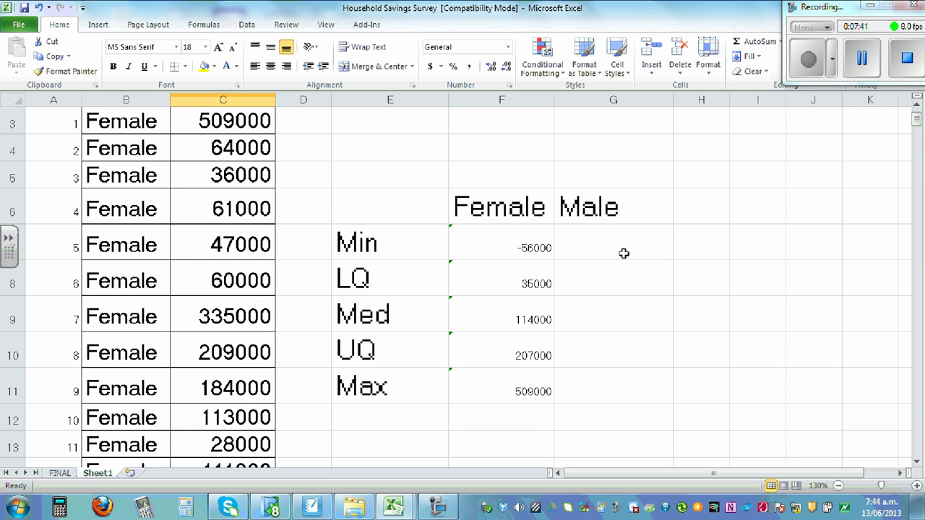
Enter =MIN(C156:C302) in G7 so the Male minimum shows -127000
left_click(613, 251)
type("=min")
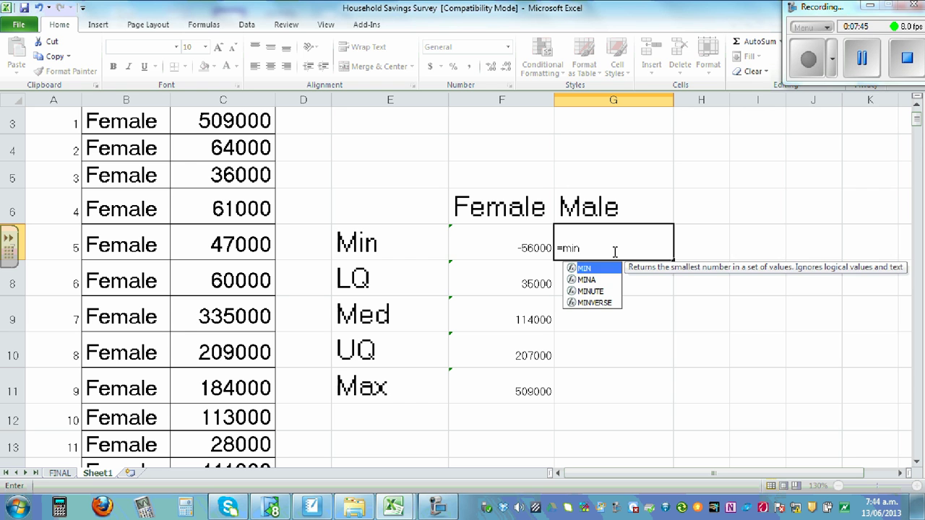
type("(c1")
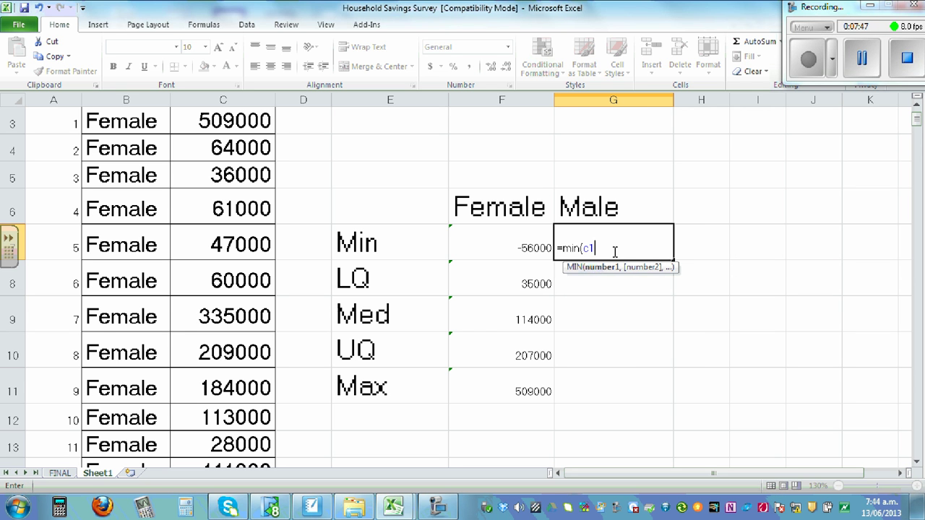
type("56:")
type("c")
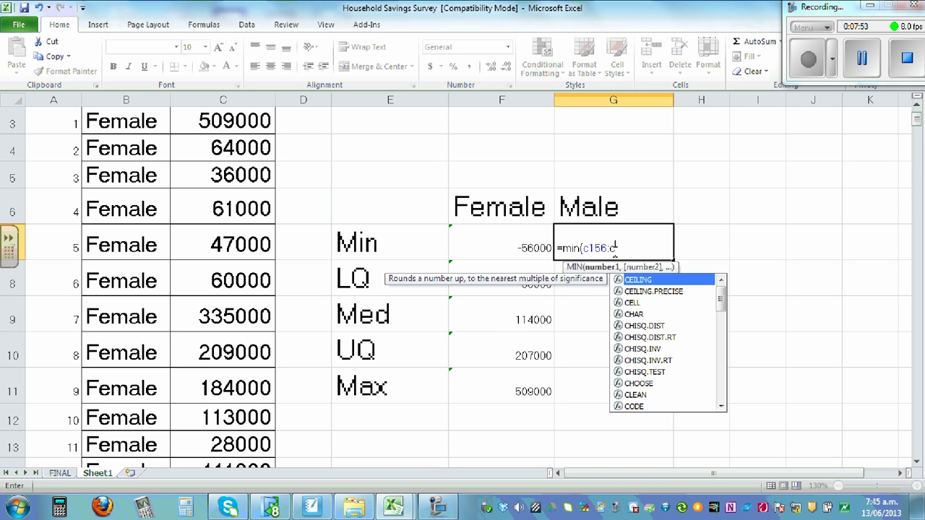
type("3")
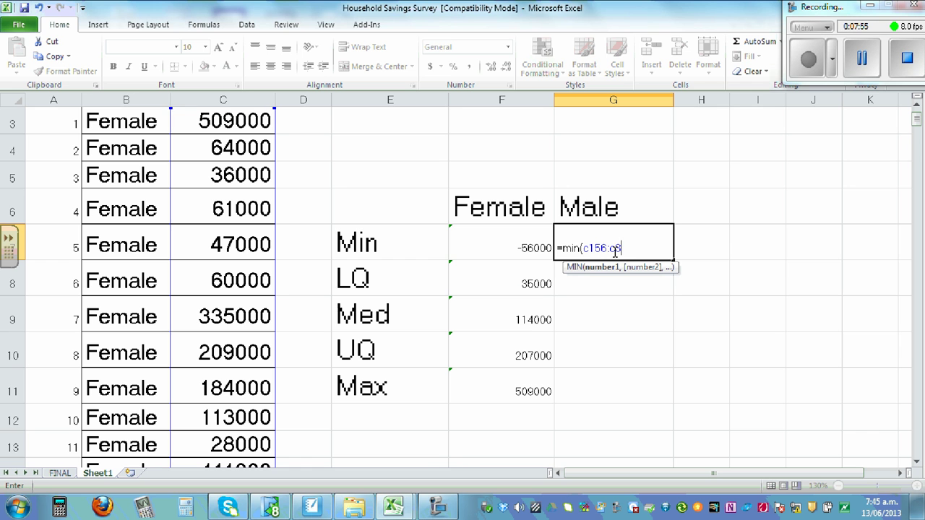
type("02")
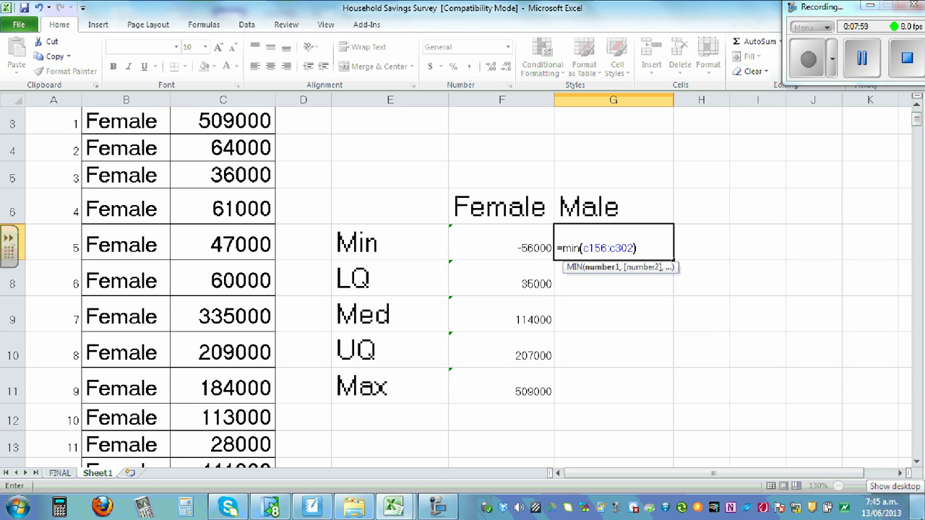
key("Return")
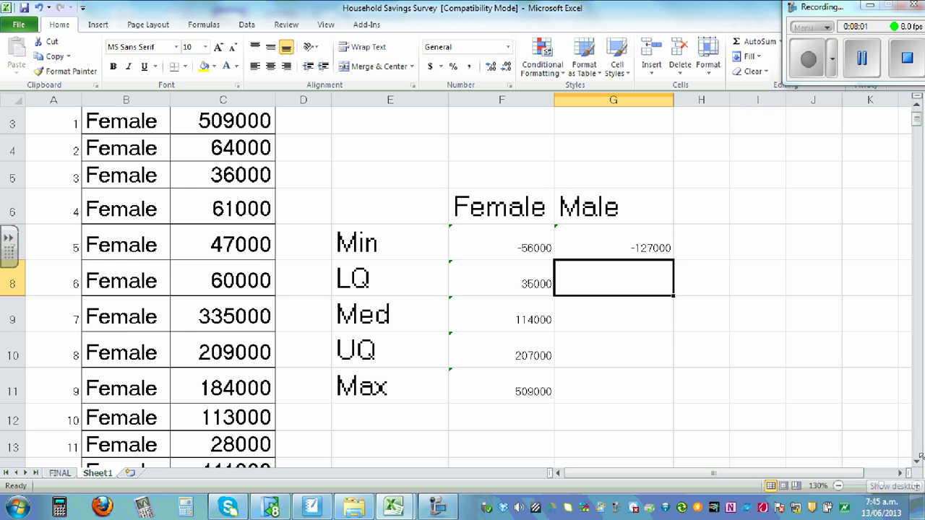
left_click_drag(916, 122, 910, 461)
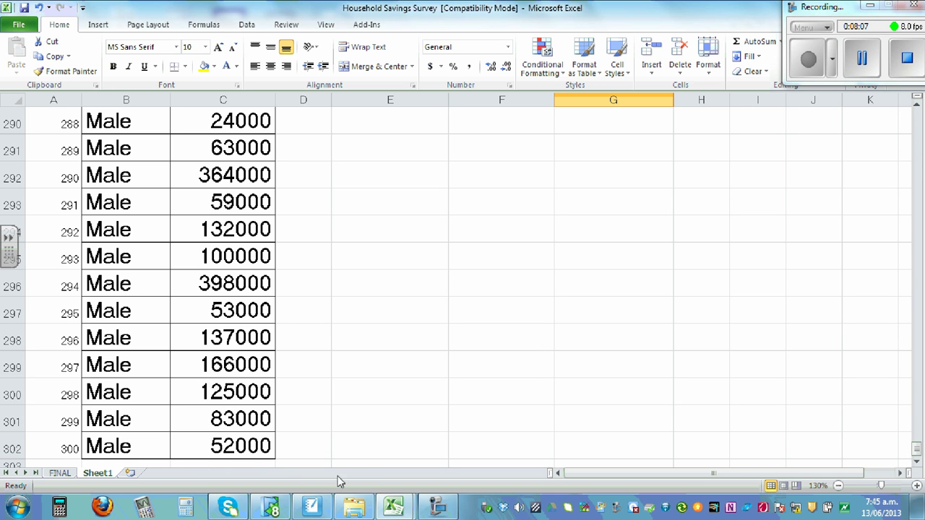
Enter =QUARTILE(C156:C302,1) and =QUARTILE(C156:C302,2) in G8 and G9, giving 44500 and 132000
left_click_drag(916, 449, 918, 124)
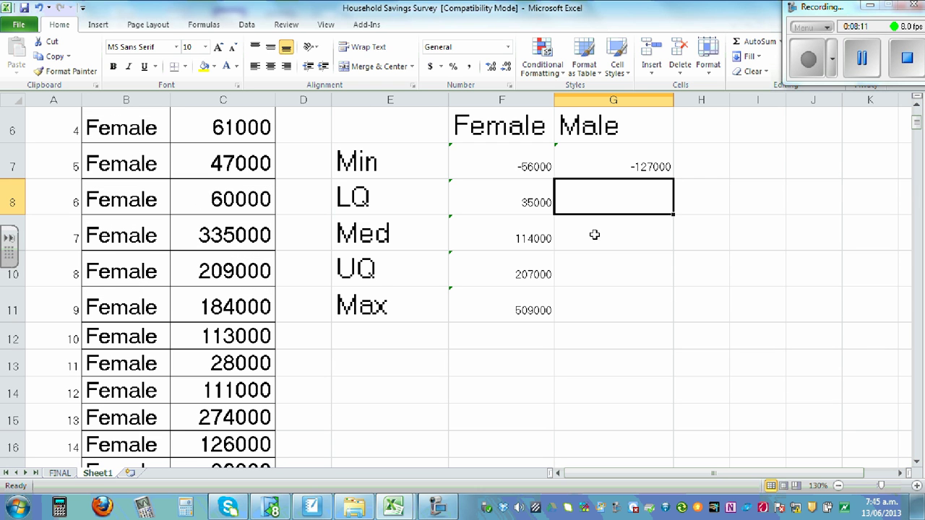
type("=q")
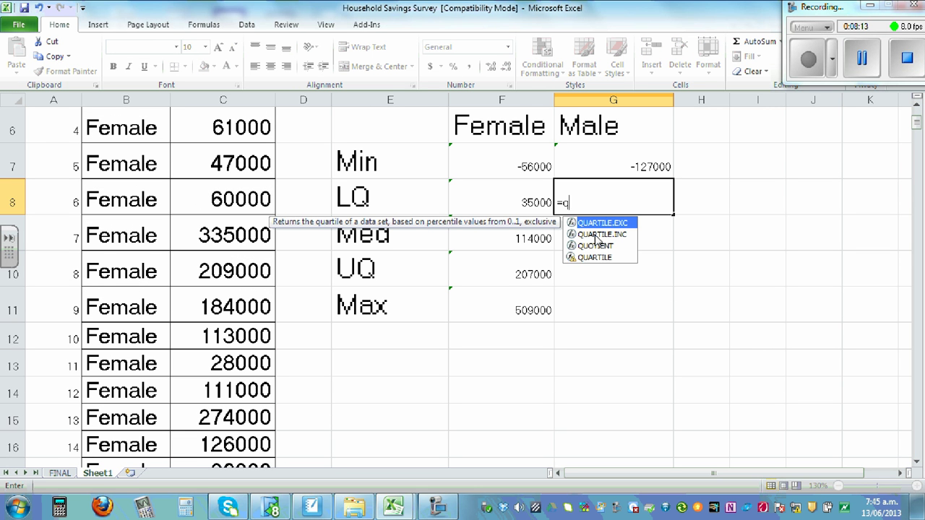
type("uartile")
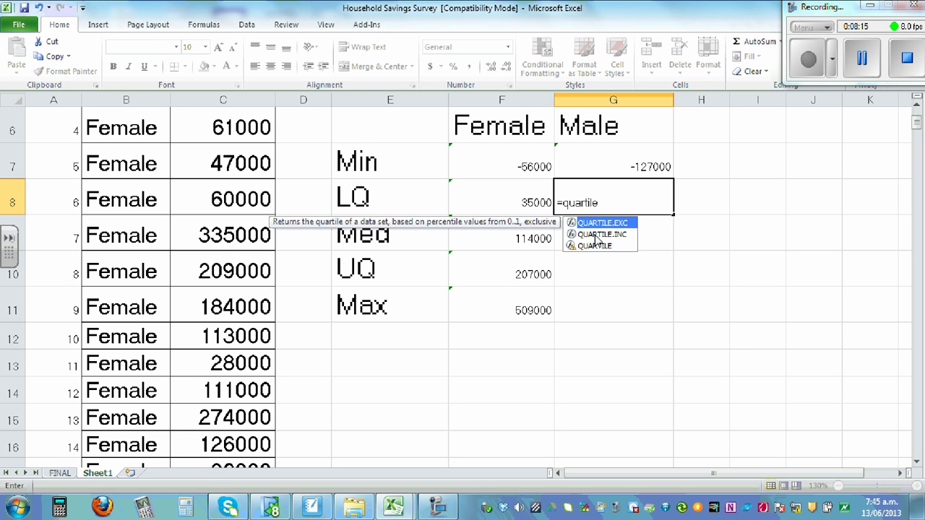
type("(")
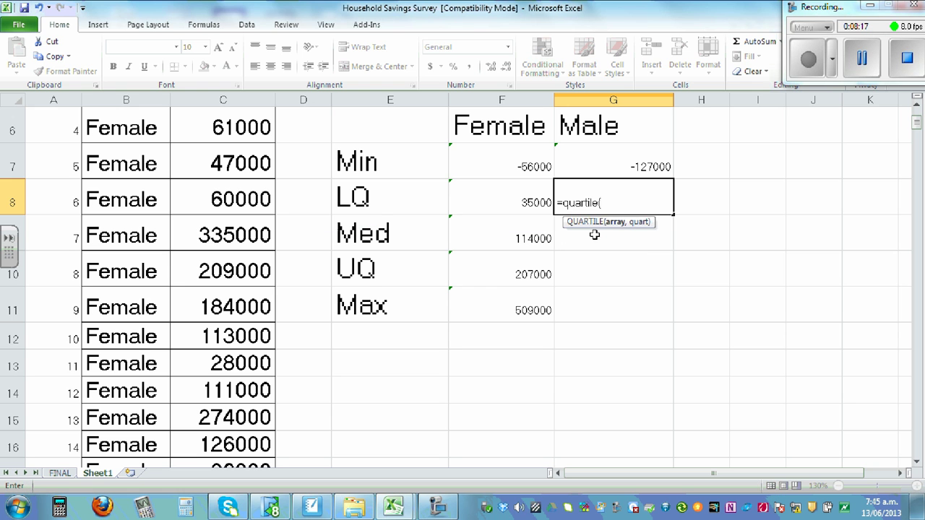
type("c1")
type("56:")
type("c3")
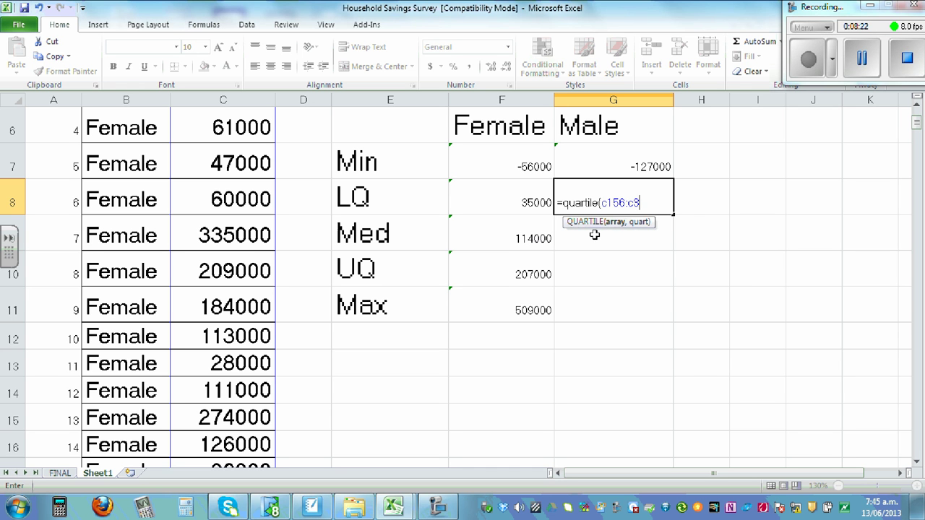
type("02")
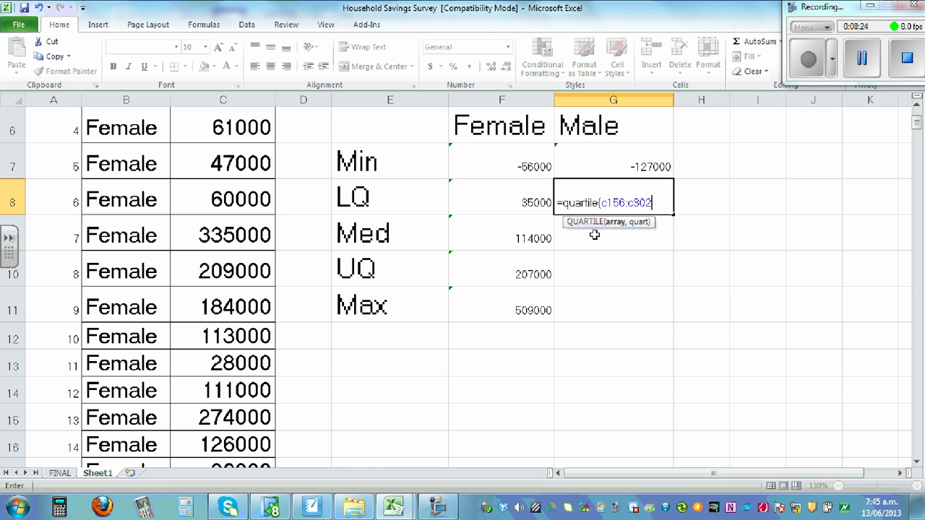
type(",")
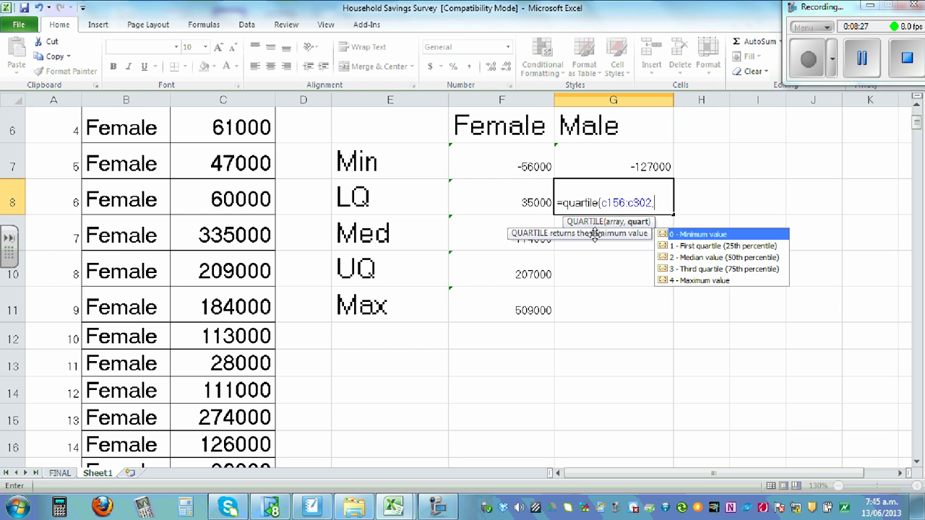
type("1")
type(")")
key("Return")
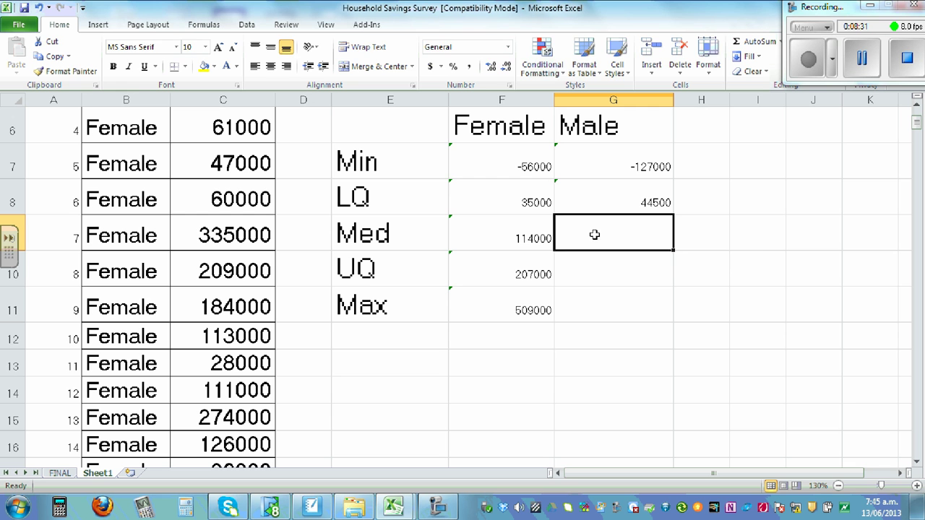
type("=quar")
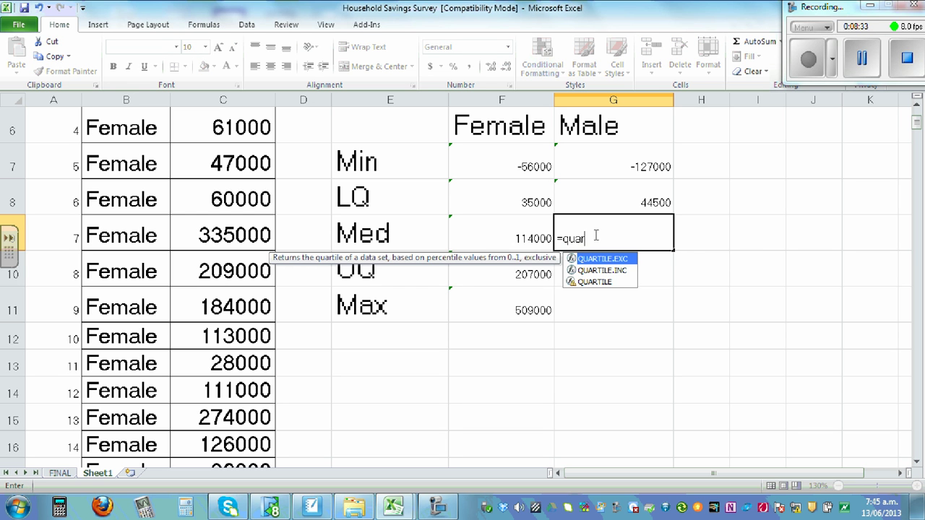
type("tile(")
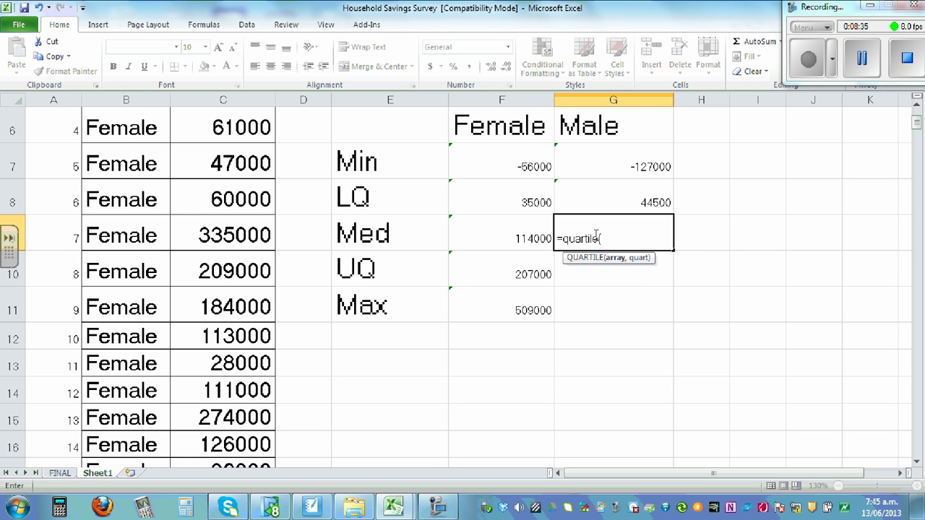
type("c156")
type(":c30")
type("2,2")
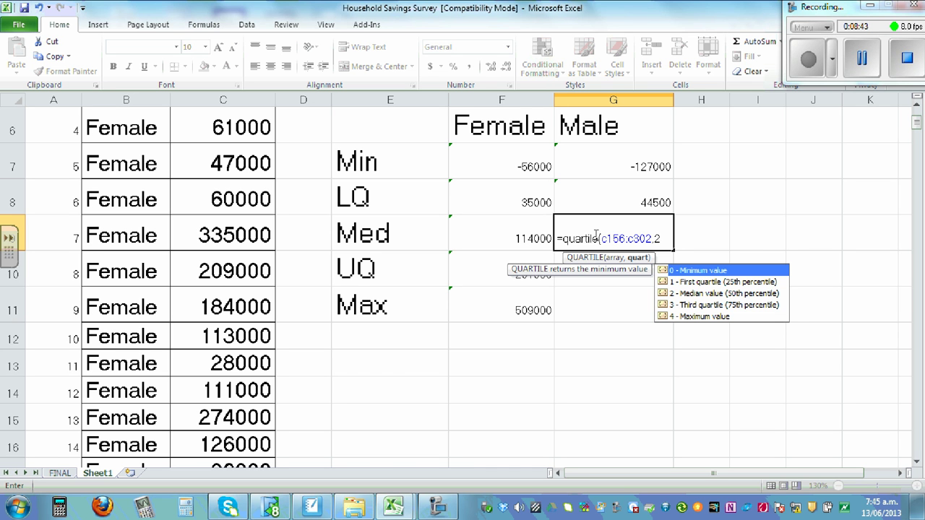
type(")")
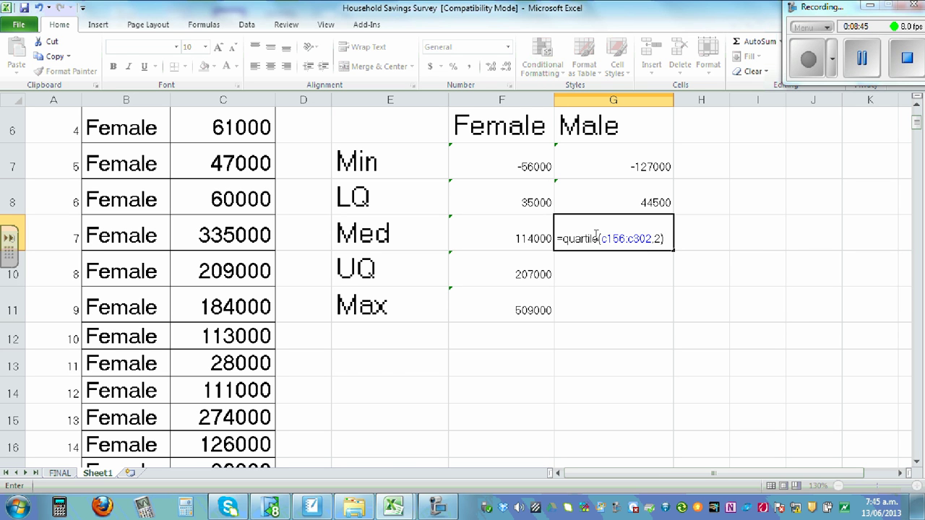
key("Return")
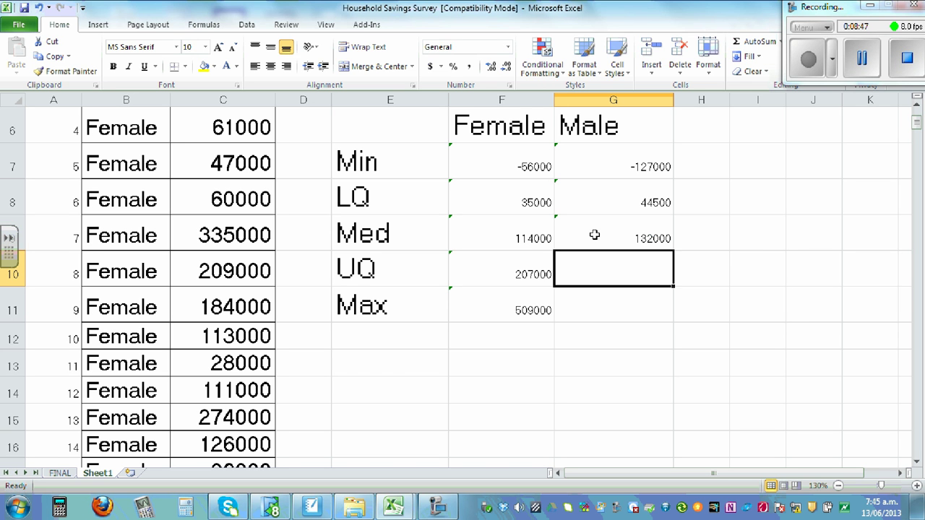
Enter =QUARTILE(C156:C302,3) in G10, fixing the missing argument, so Male UQ reads 219000
type("=qua")
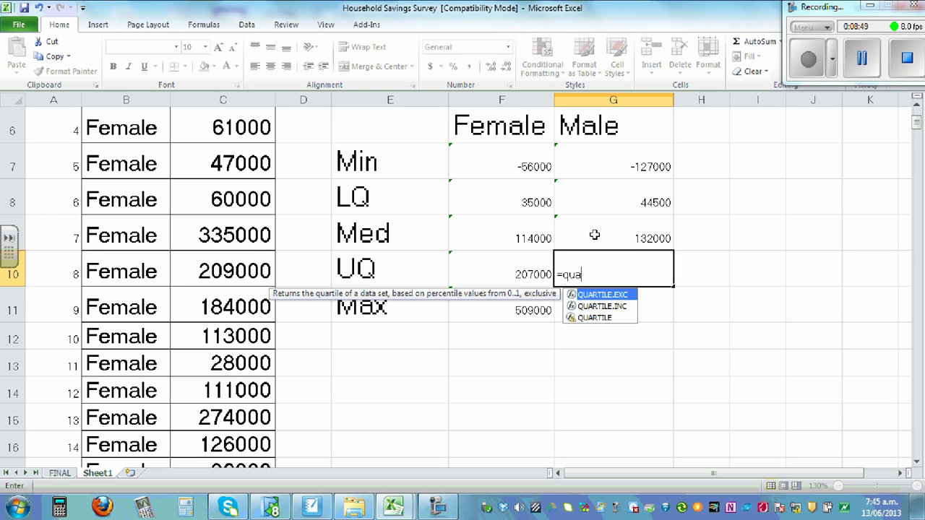
type("rtile(")
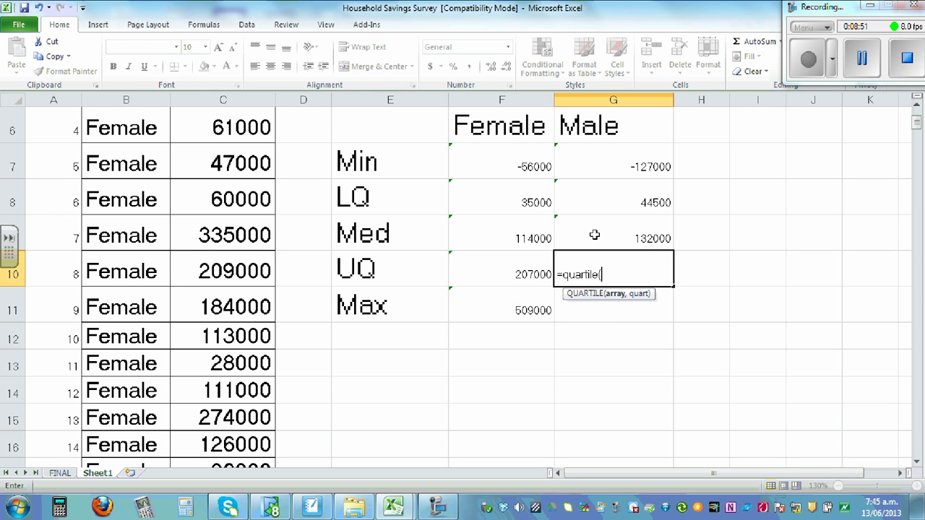
type("c156:")
type("c30")
type("2)")
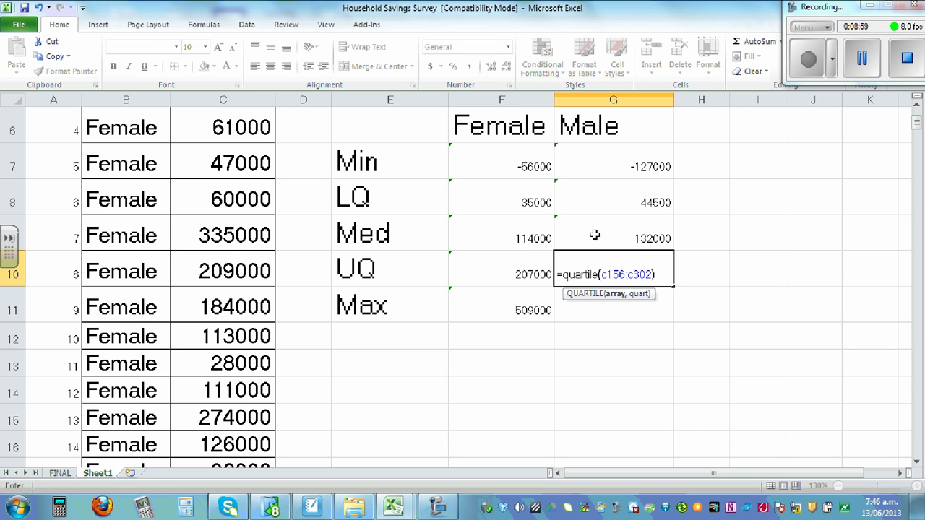
key("Return")
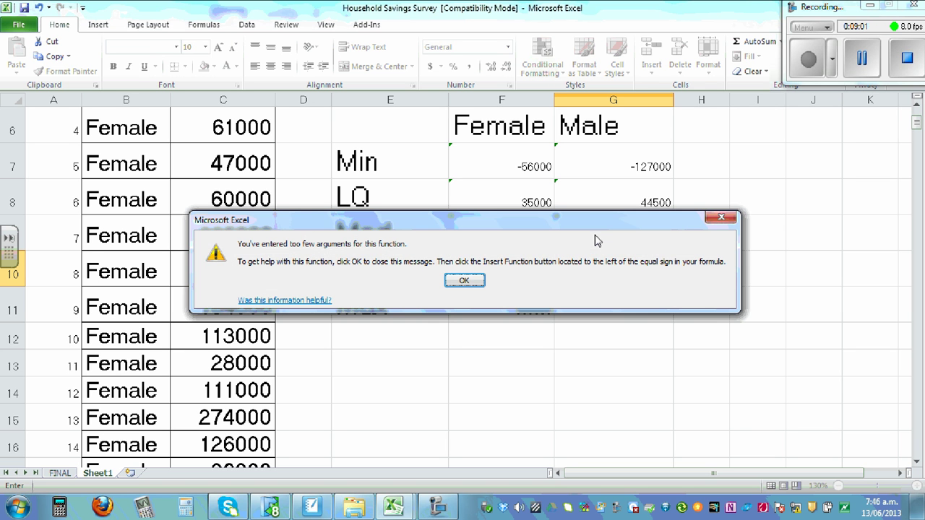
left_click(467, 282)
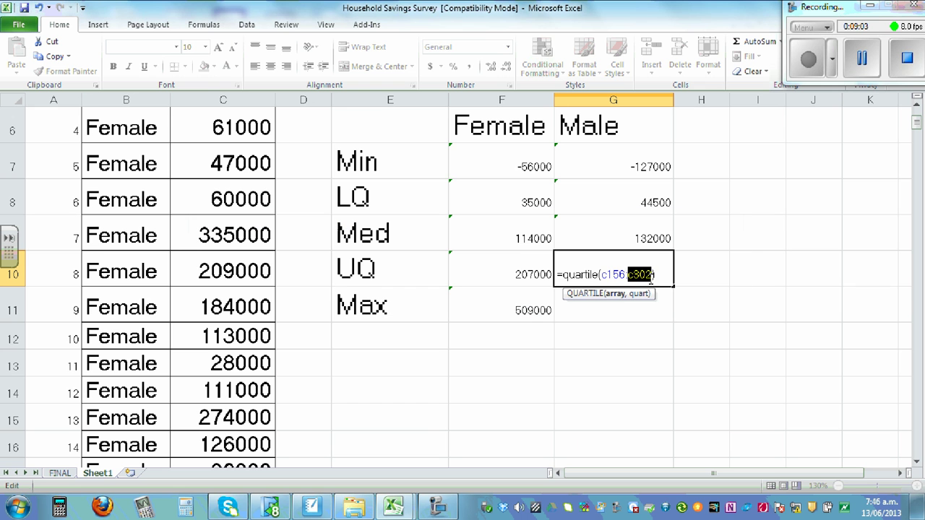
key("Right")
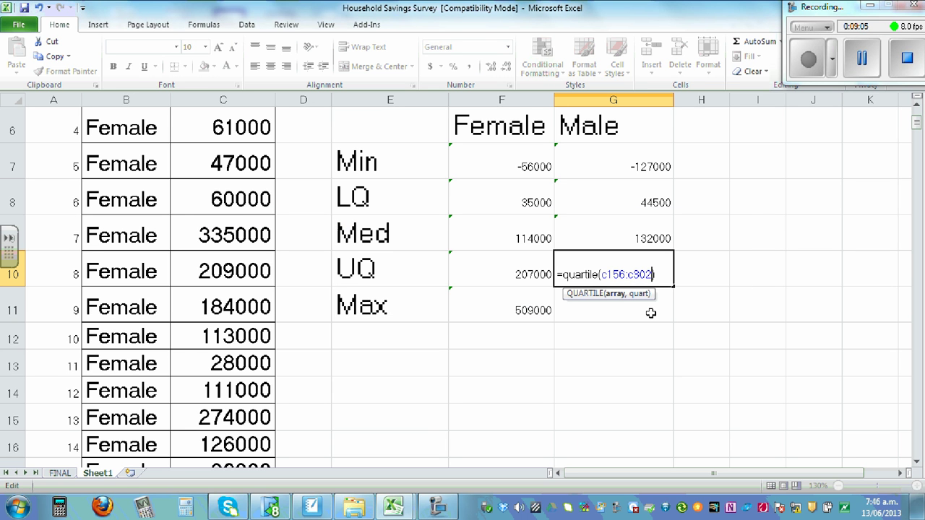
type(",3")
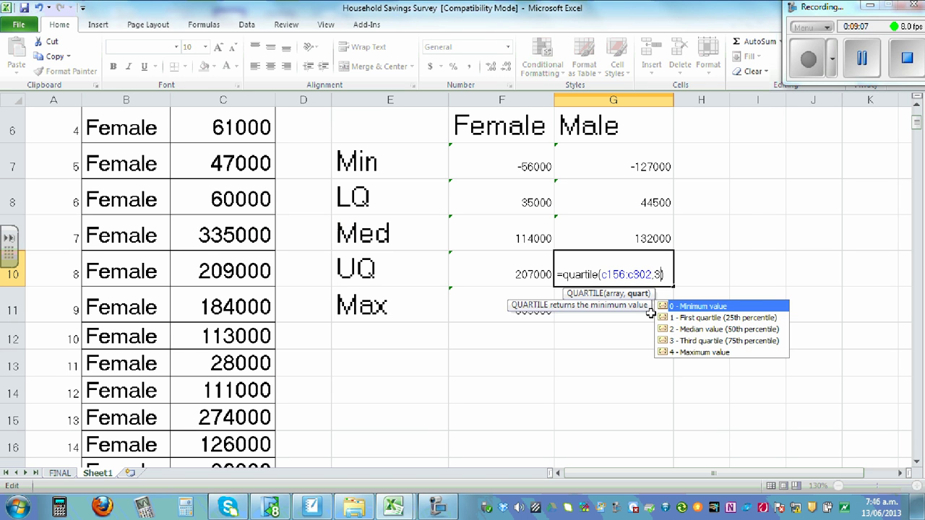
key("Return")
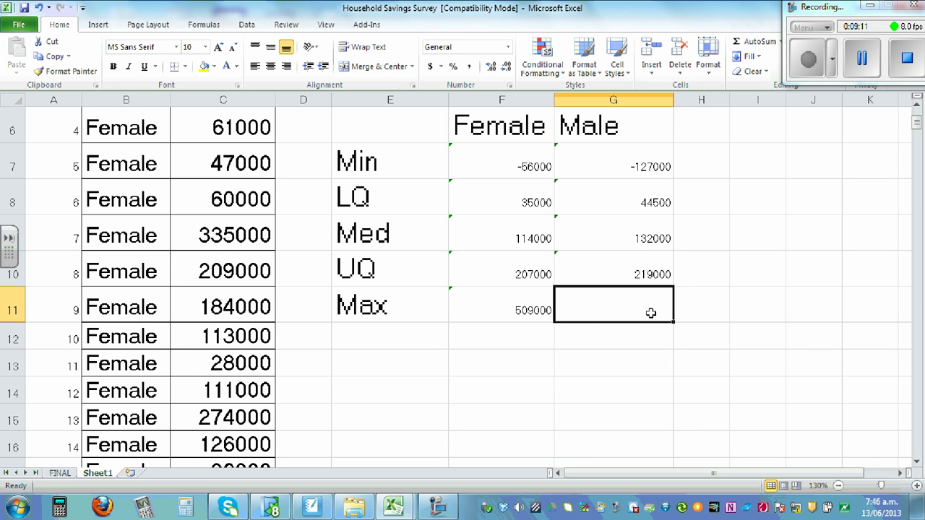
Enter =MAX(C156:C302) in G11 for a Male maximum of 533000
type("=max(")
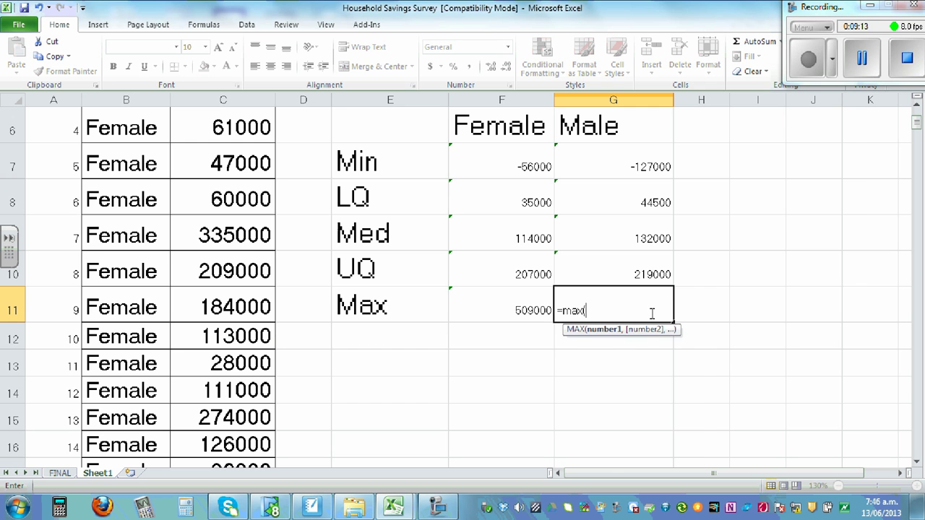
type("c15")
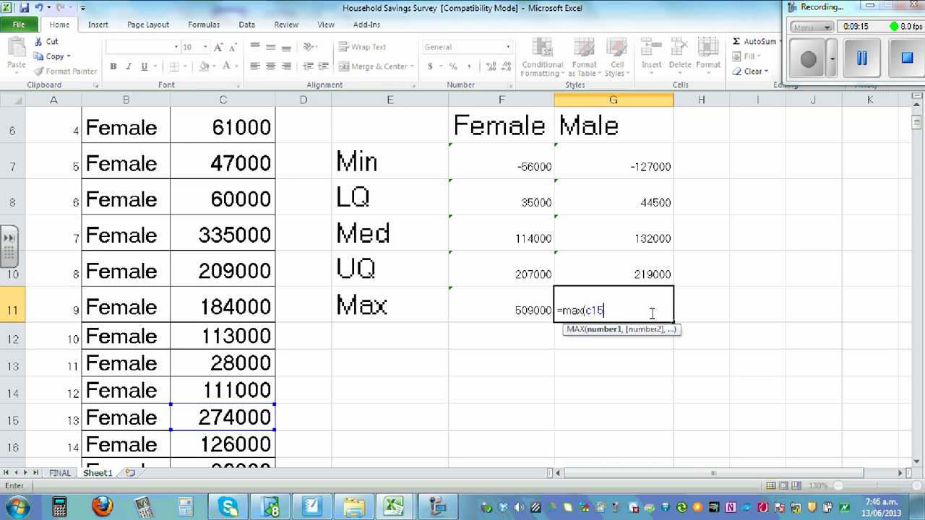
type("6")
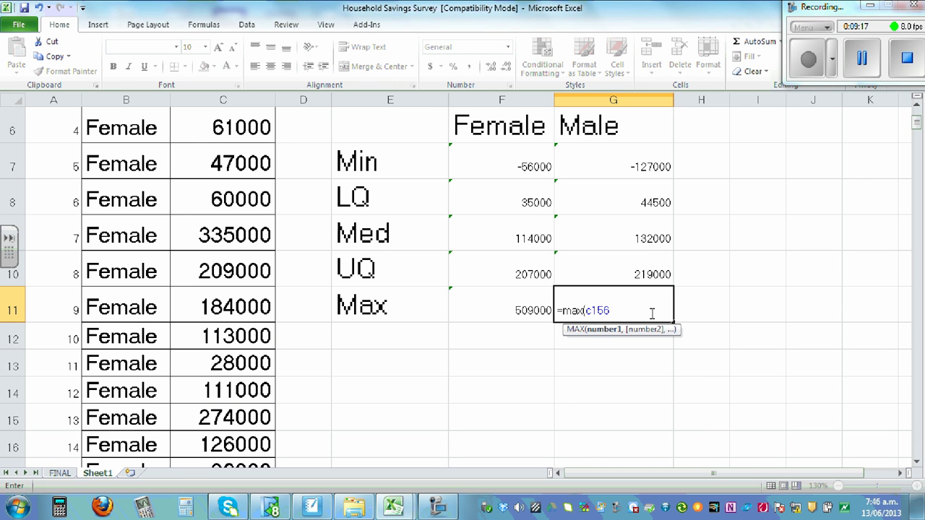
type(":c3")
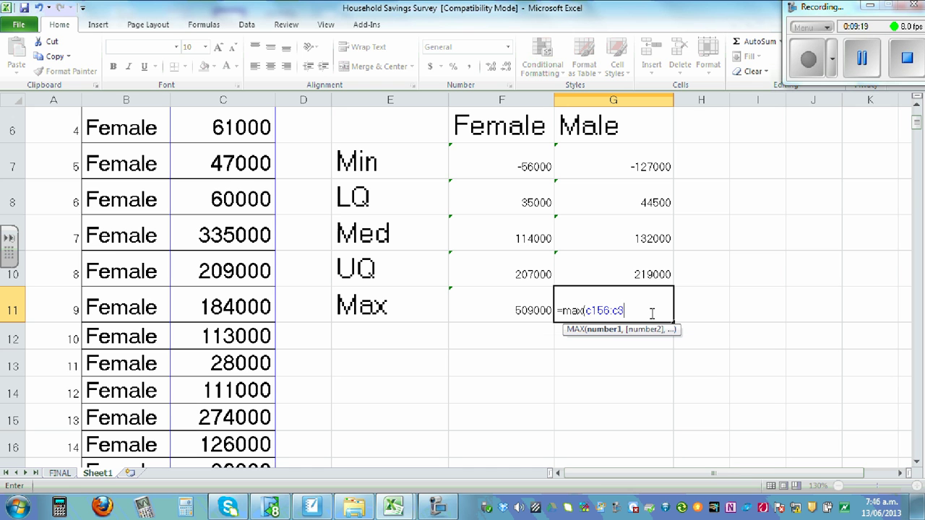
type("02")
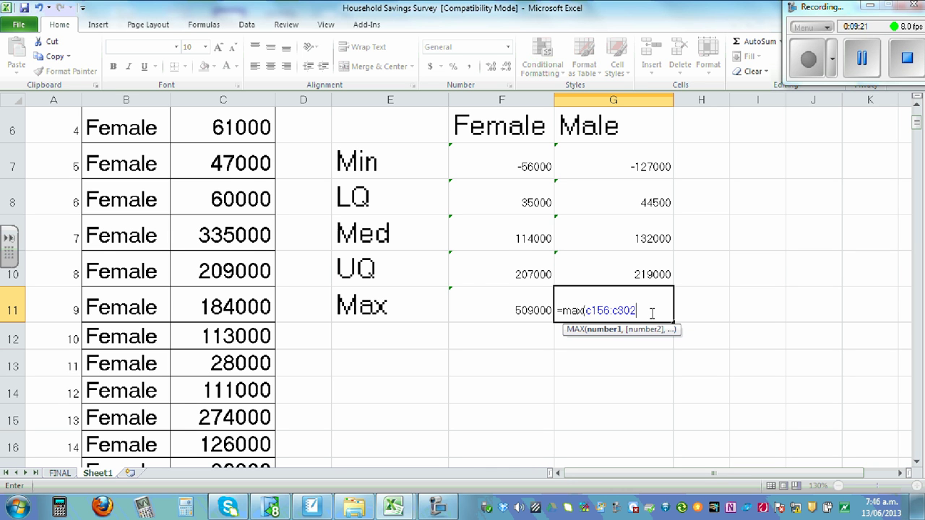
key("Return")
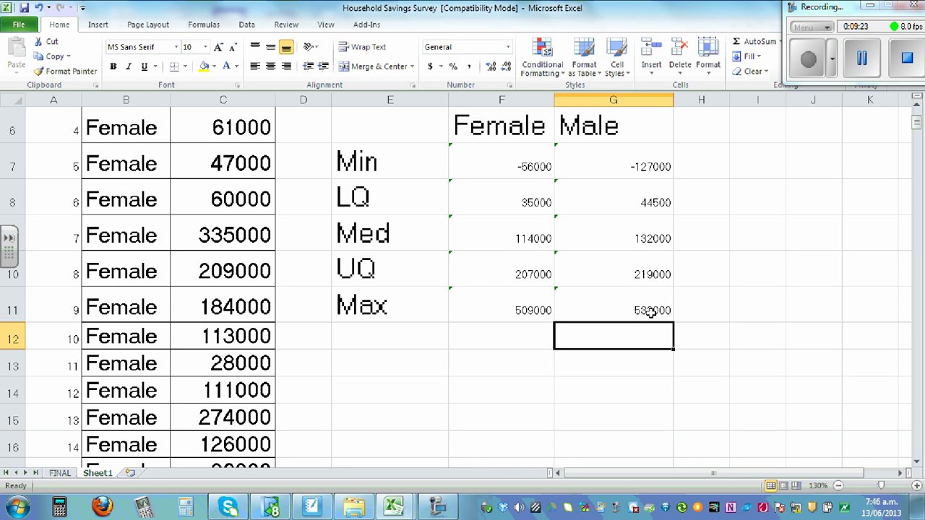
left_click(757, 276)
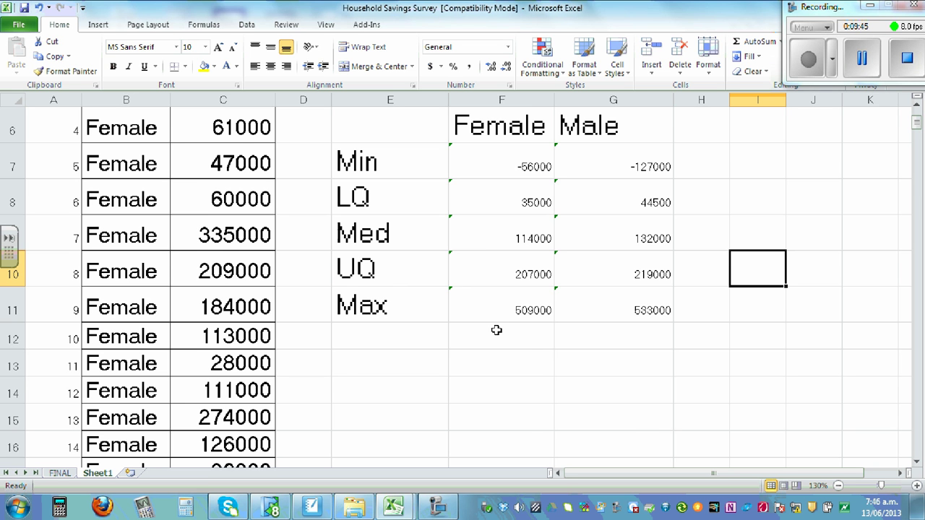
scroll(497, 331, "up", 2)
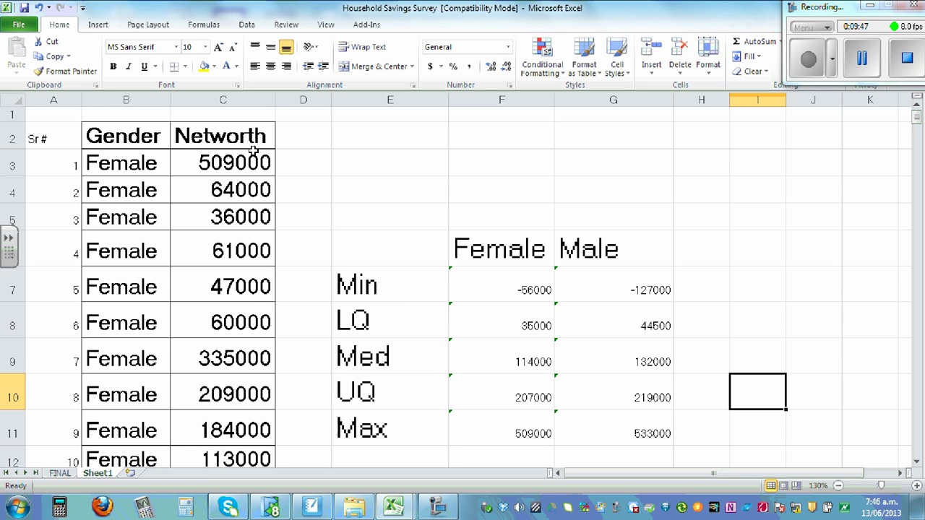